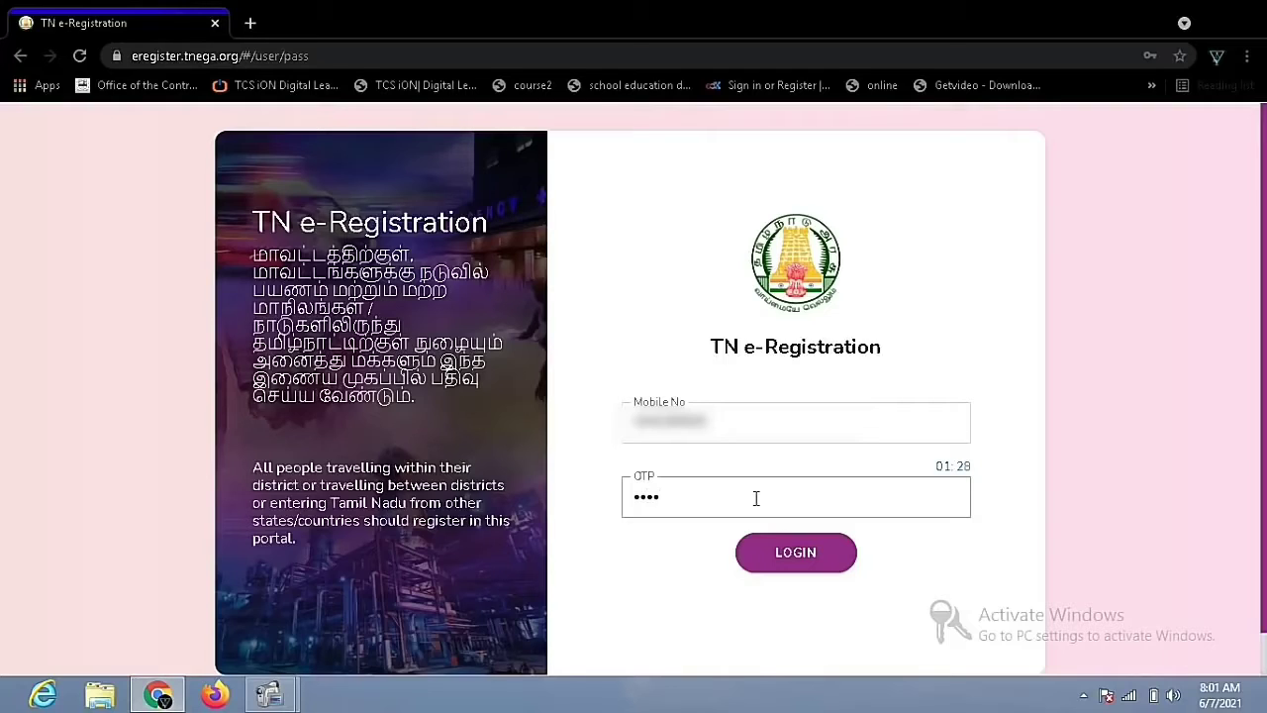
Log in with the registered mobile number and the received OTP
left_click(782, 561)
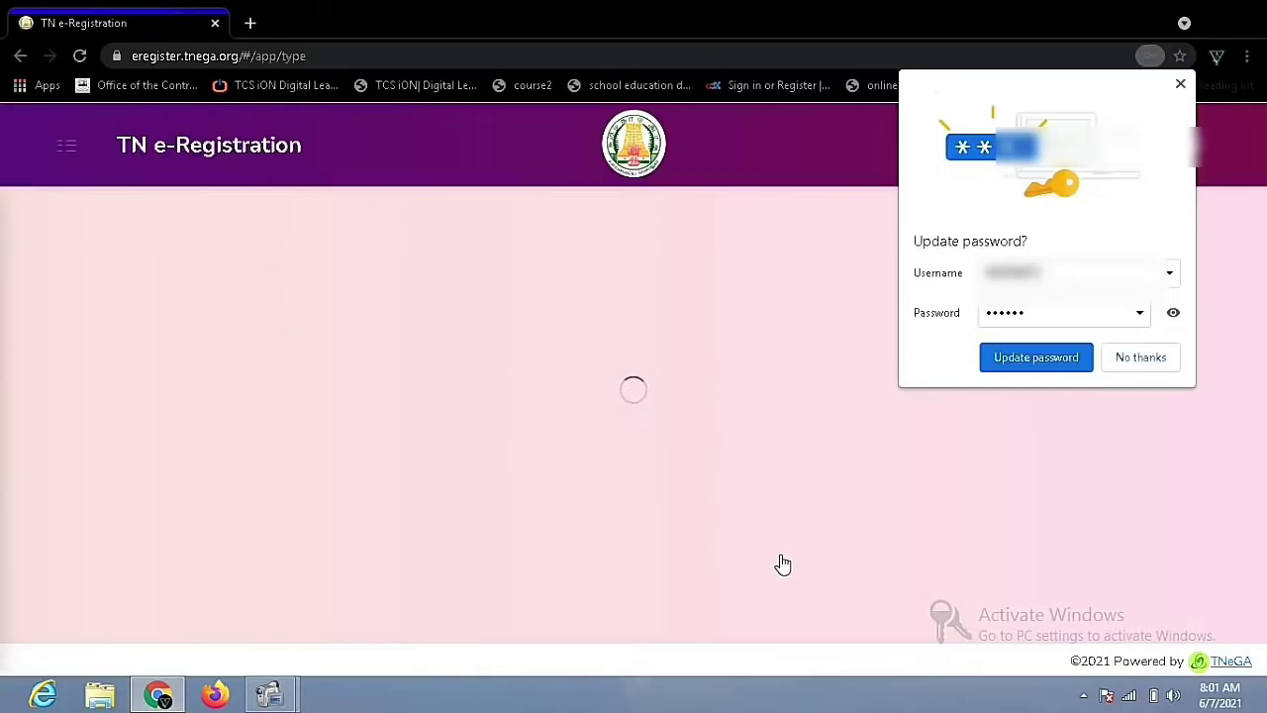
Dismiss the browser's password prompt and open the Self-Employed Professionals registration form
left_click(1076, 360)
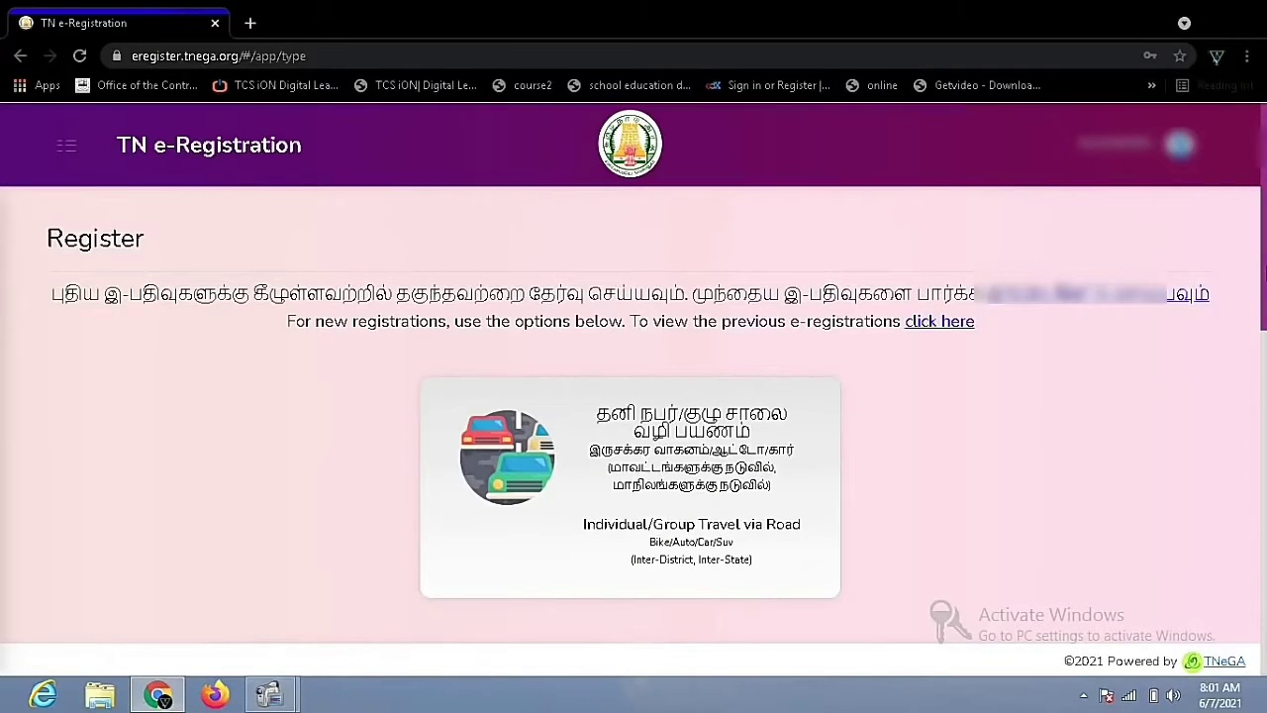
left_click_drag(1263, 263, 1263, 299)
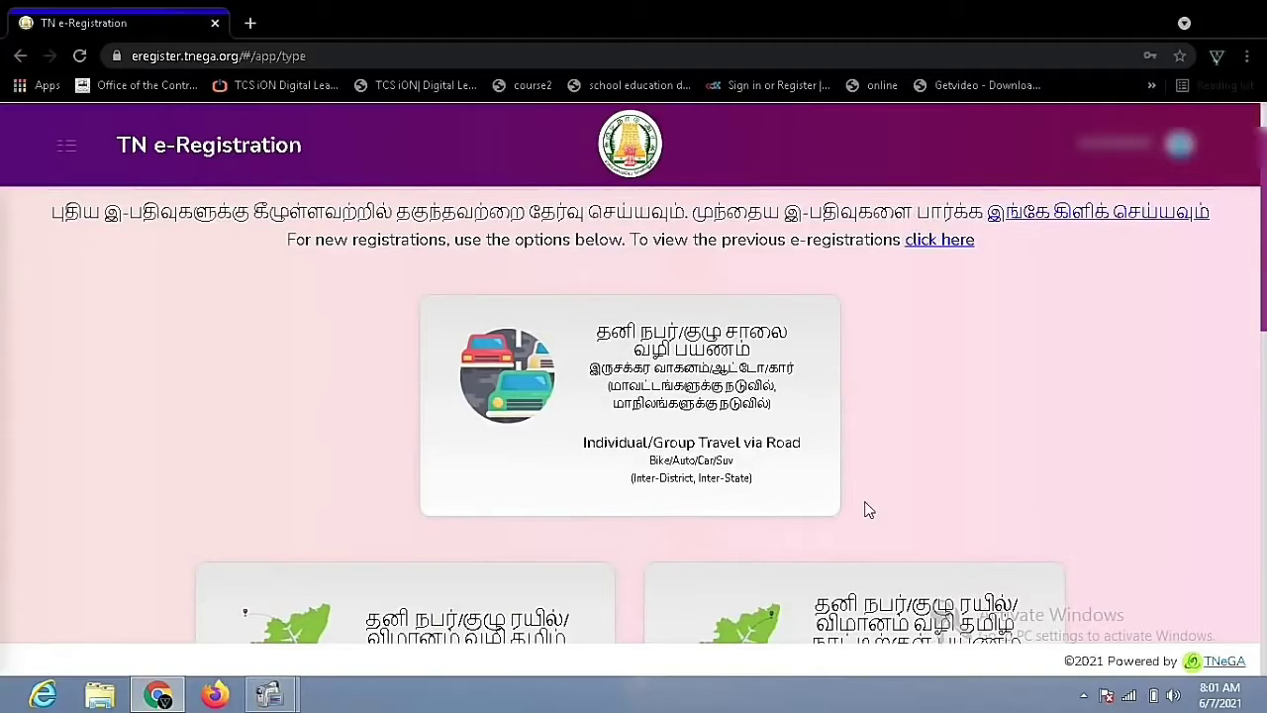
left_click_drag(1264, 315, 1264, 402)
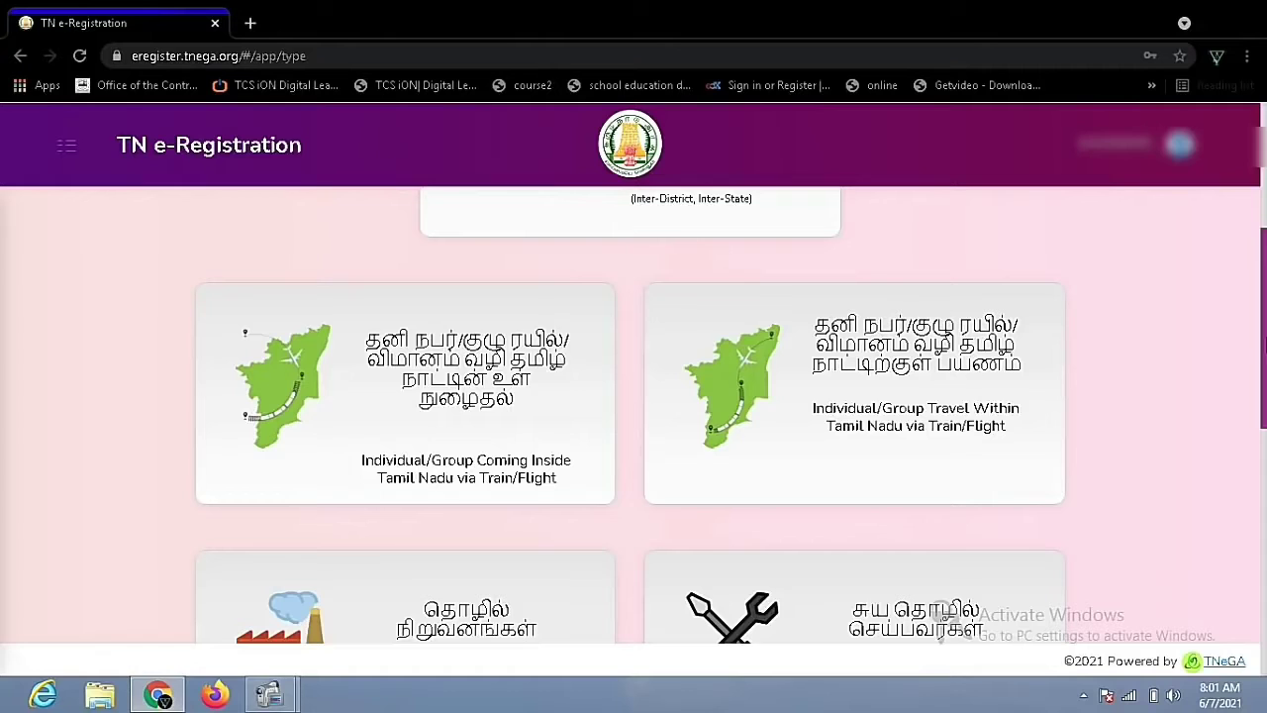
scroll(1153, 423, "down", 2)
left_click(491, 407)
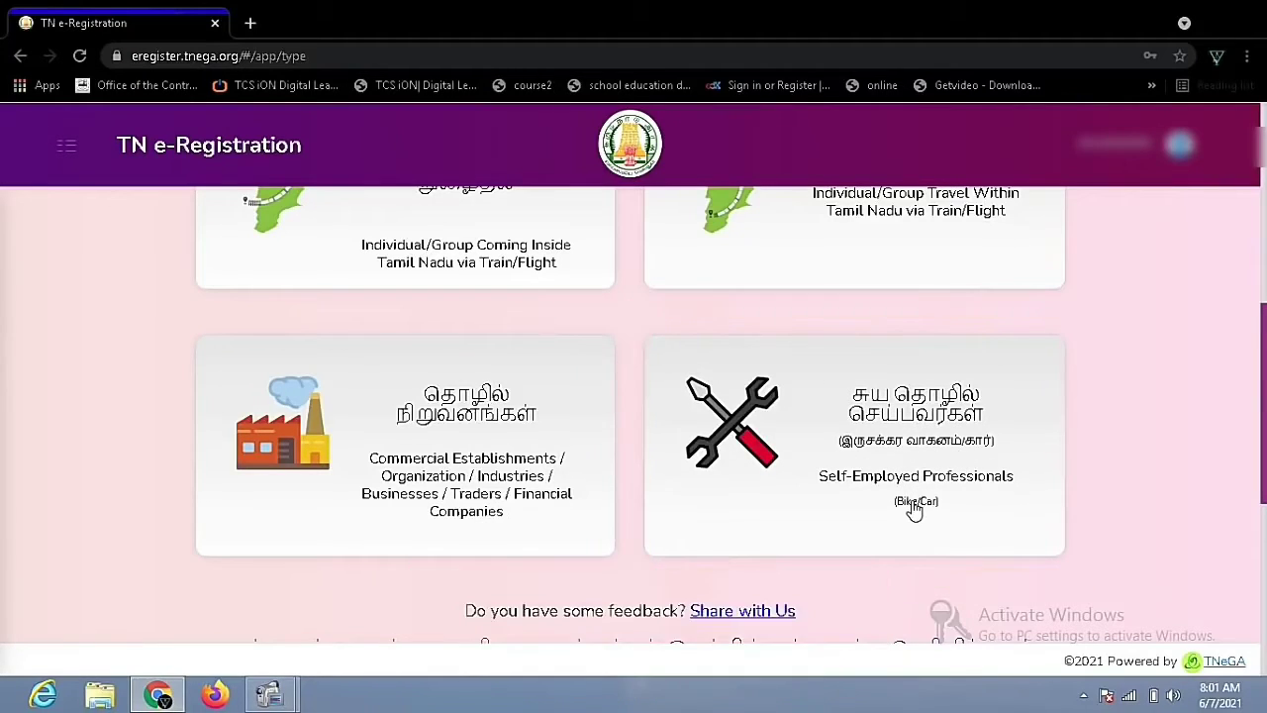
left_click(900, 408)
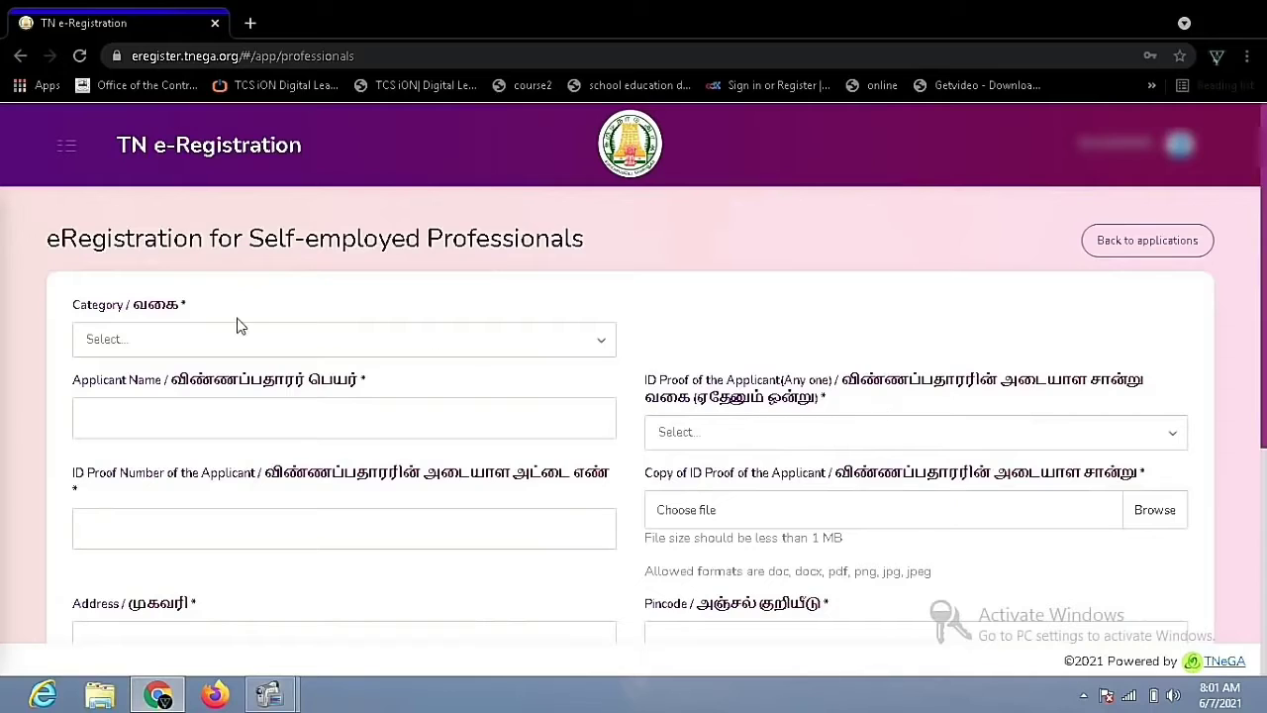
Set the Category to Others, briefly trying Electricians, and select the Category in Detail field
left_click(191, 344)
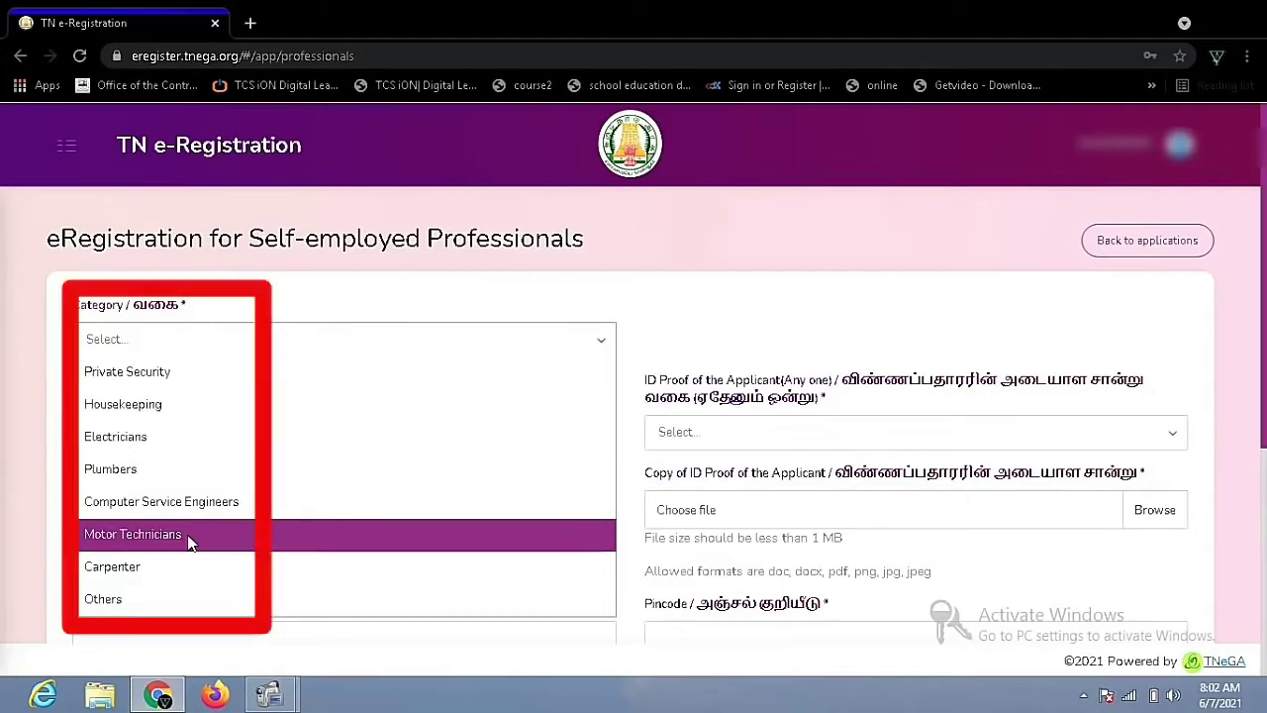
left_click(195, 599)
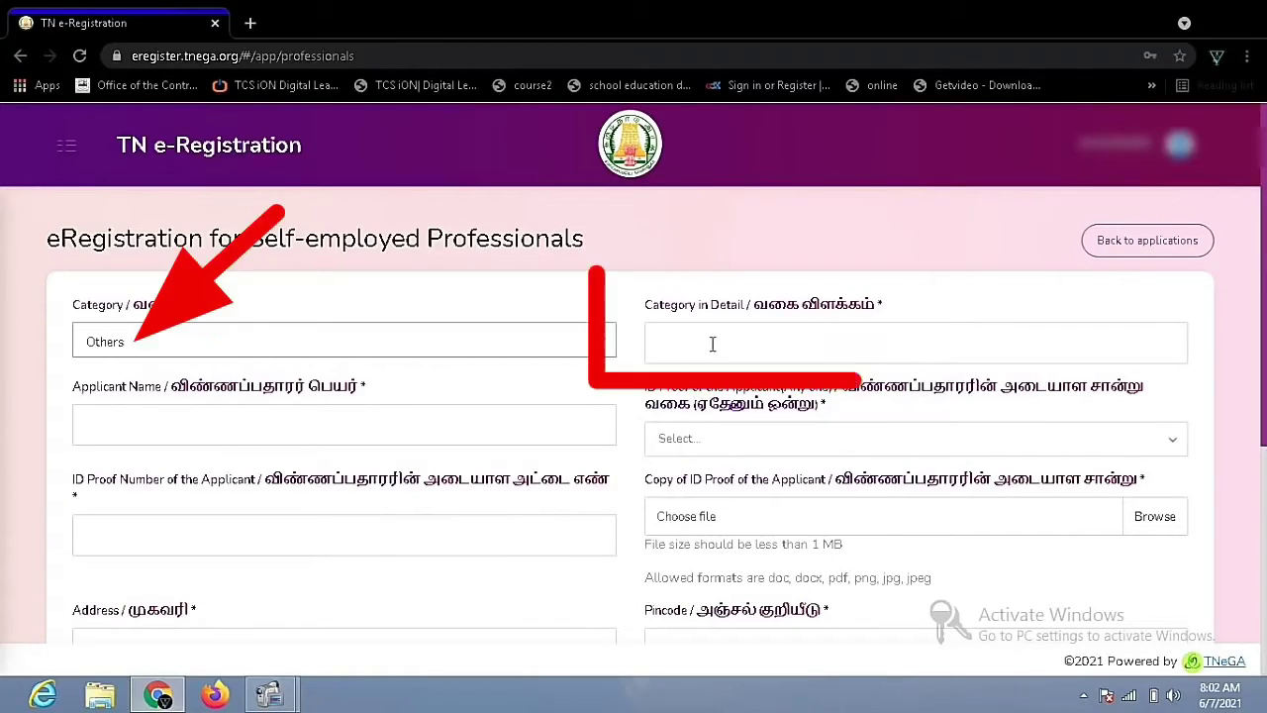
left_click(770, 343)
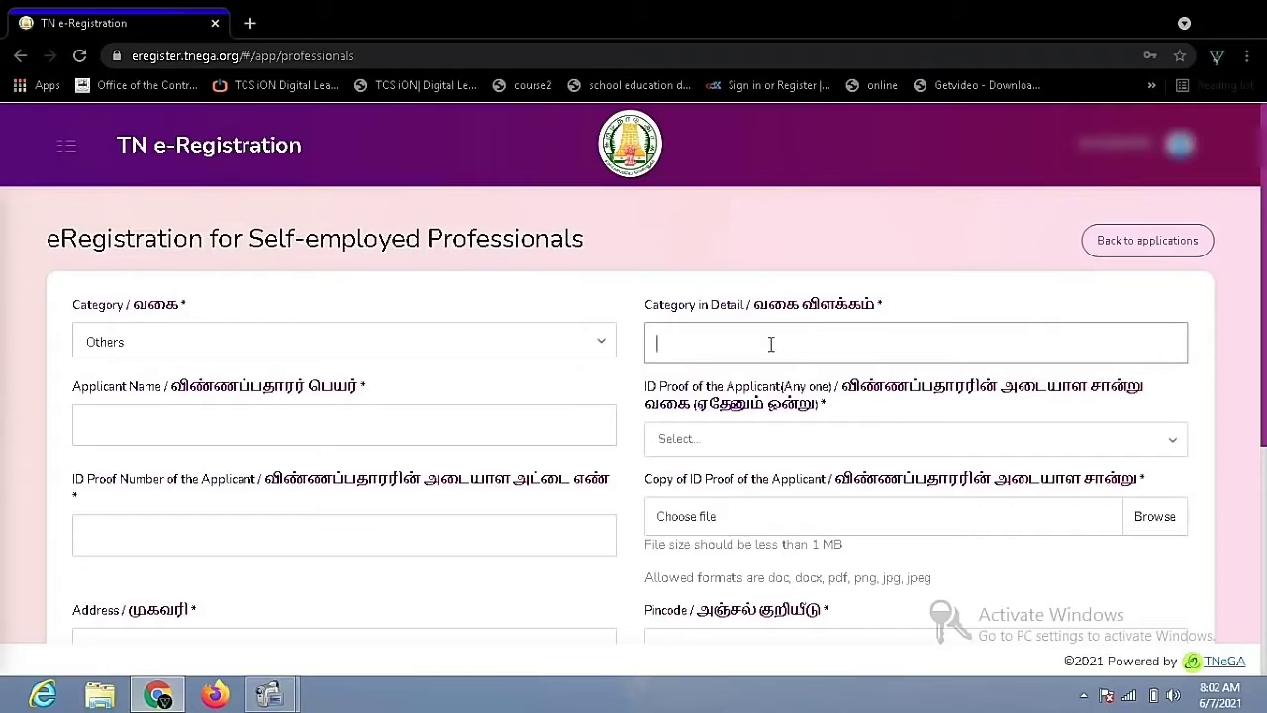
left_click(561, 343)
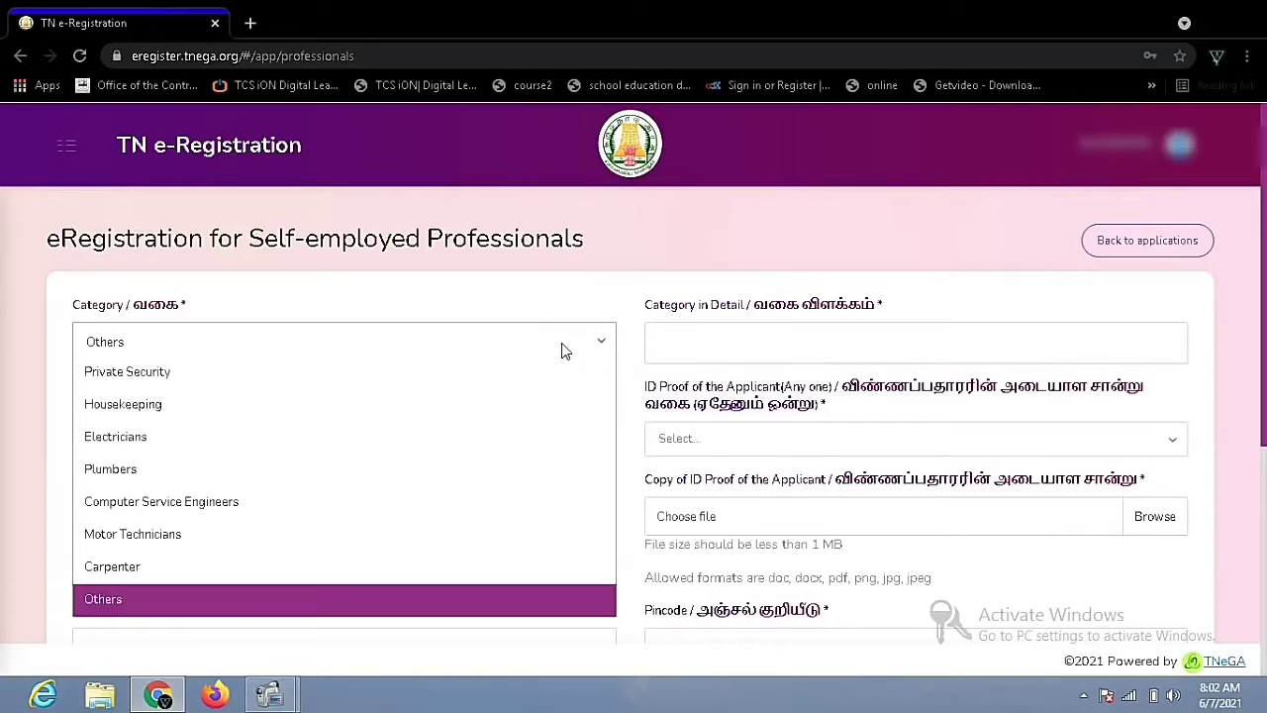
left_click(344, 427)
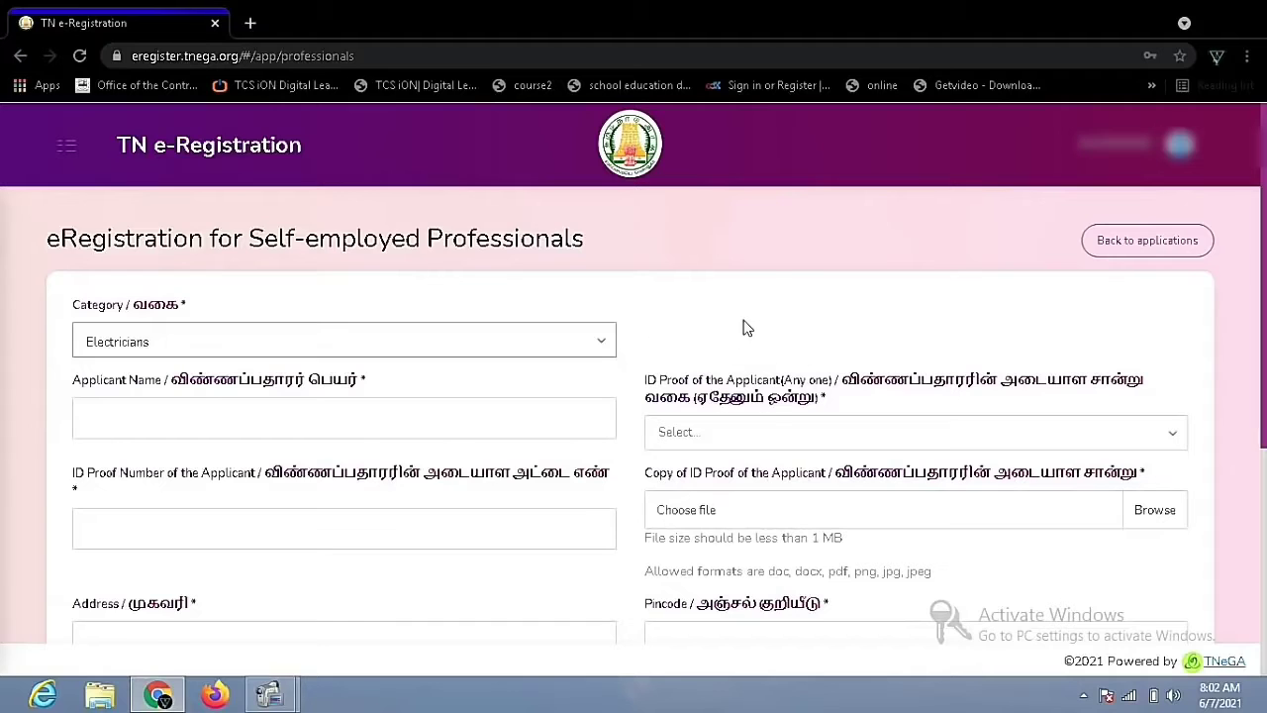
left_click(524, 344)
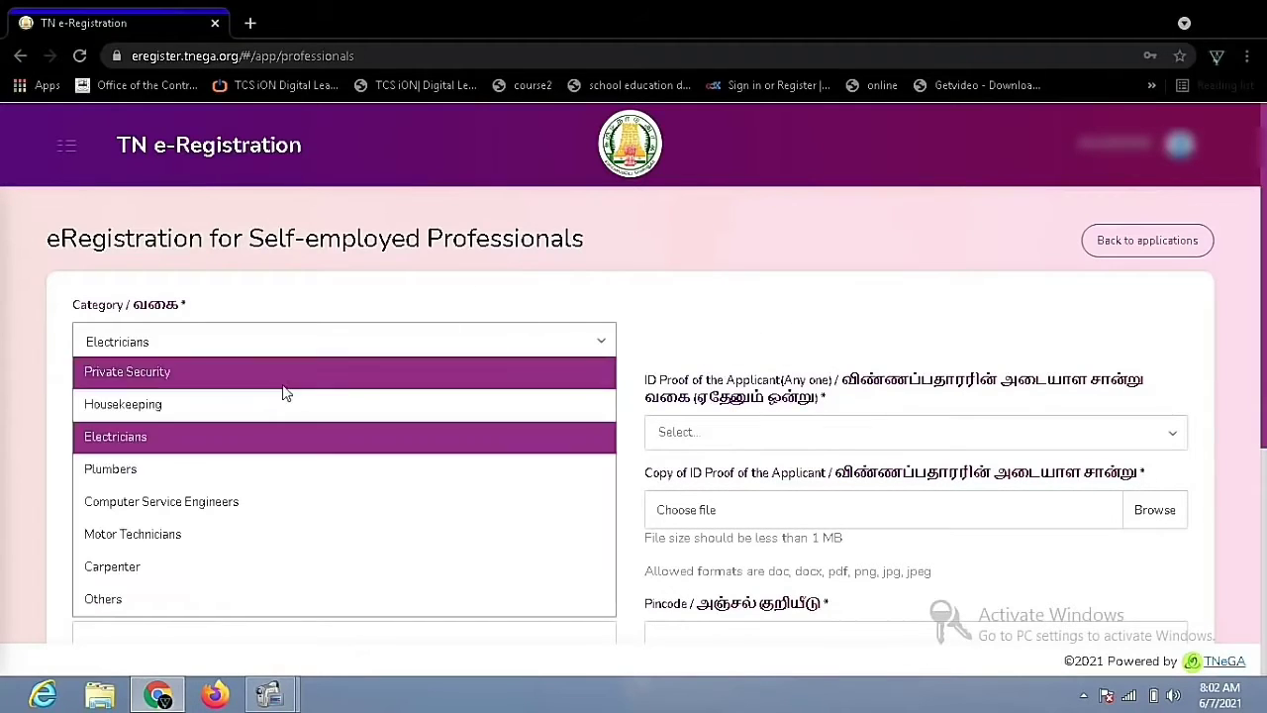
left_click(249, 598)
left_click(692, 339)
left_click(692, 338)
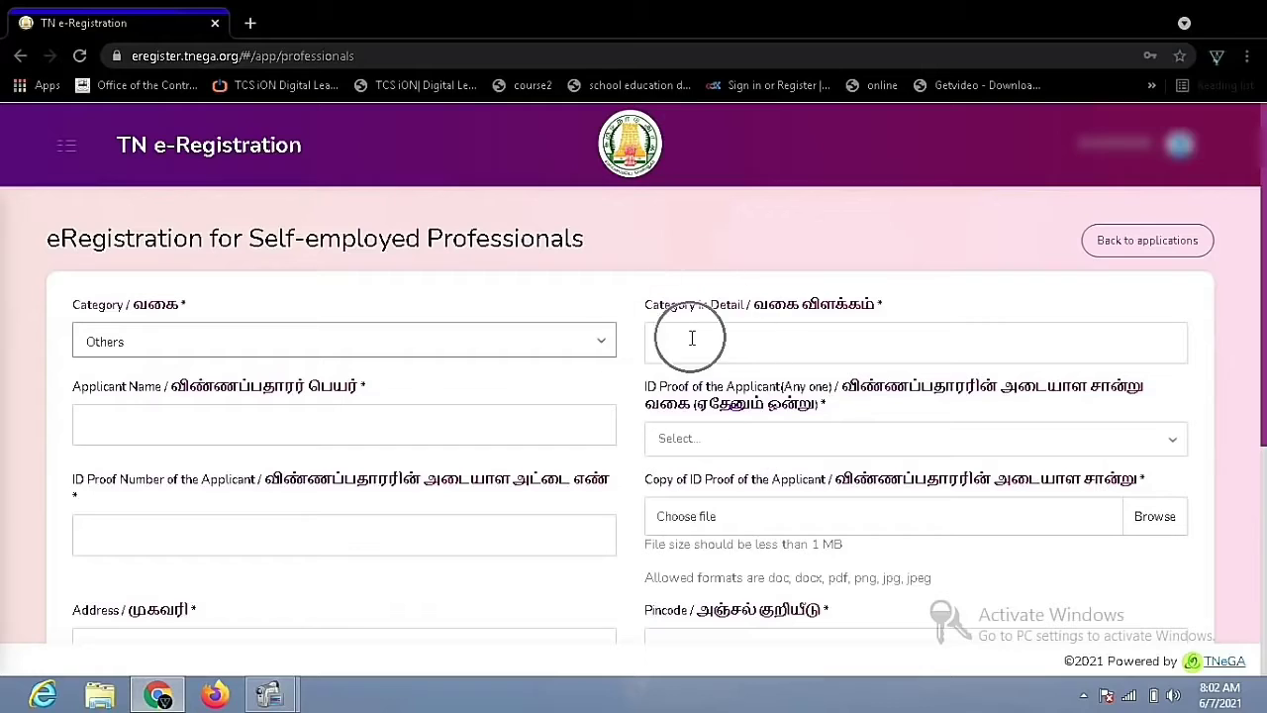
Enter the applicant's name, choose Aadhar Card as ID proof, and enter the card number
left_click(305, 435)
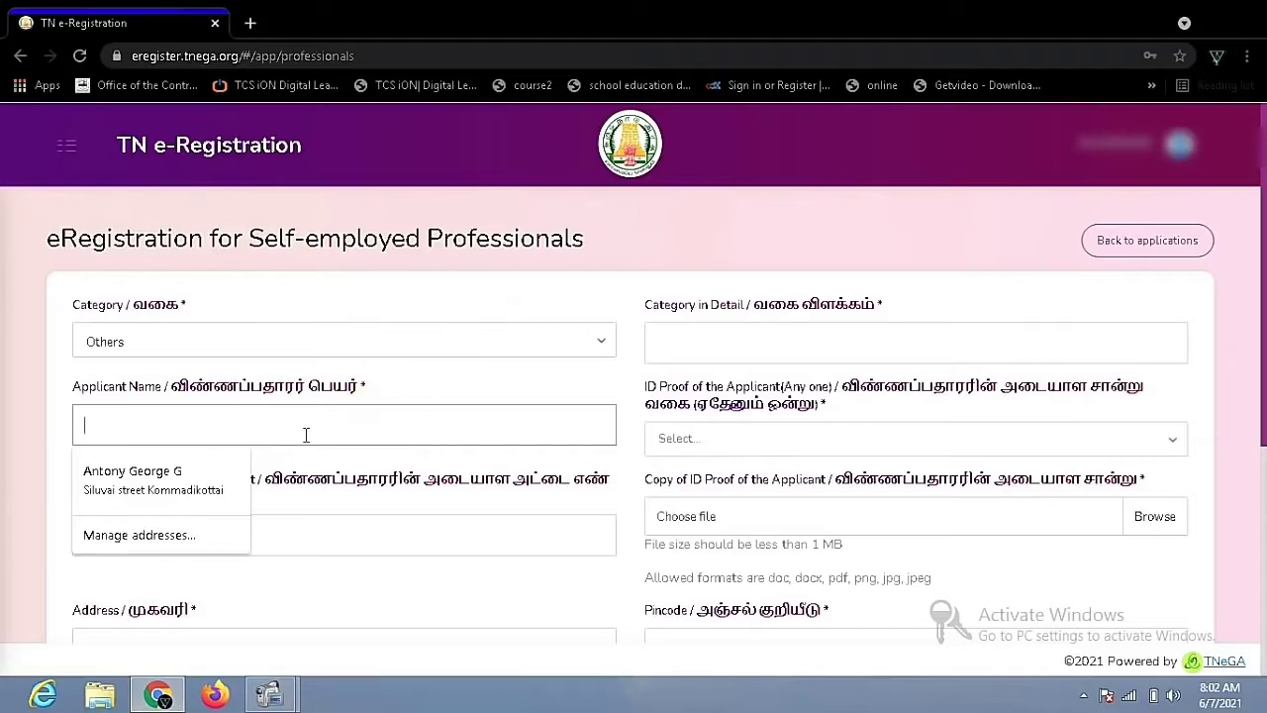
type("J GUNAGEELAN")
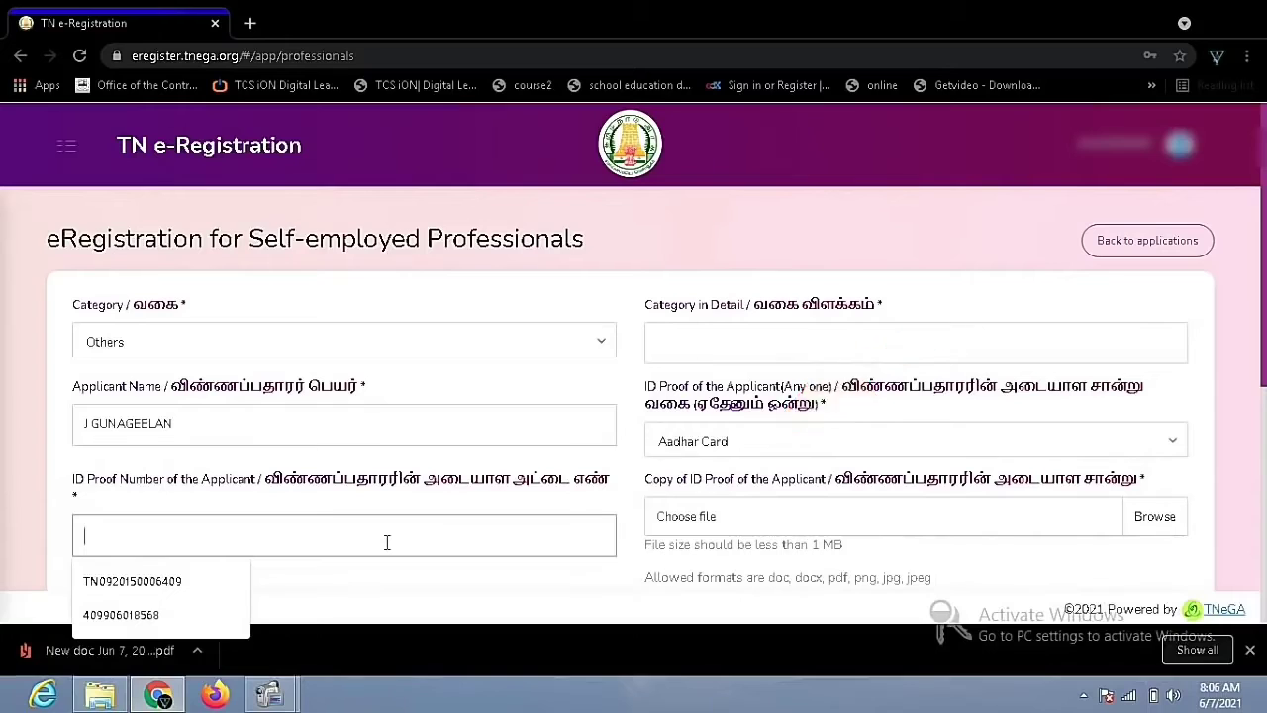
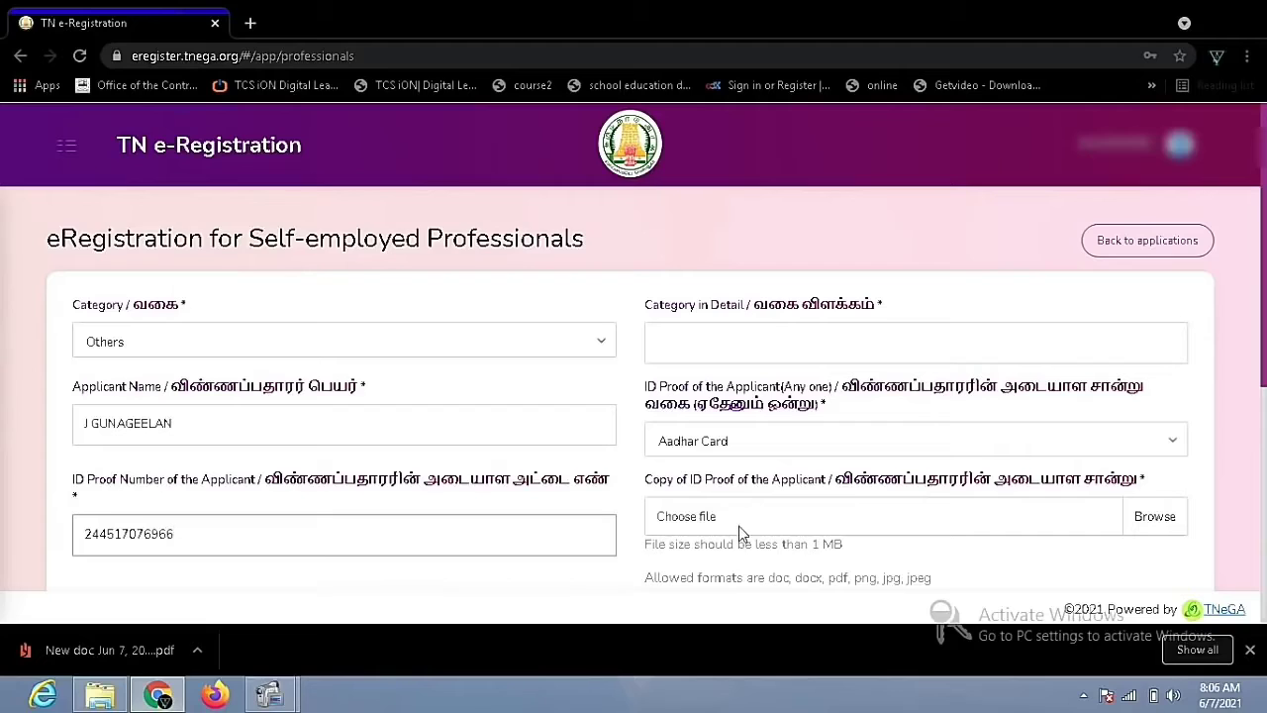
left_click(832, 507)
Attach 'New doc Jun 7, 2021 7.30 AM.pdf' as the ID proof copy
left_click(696, 429)
left_click_drag(812, 545, 843, 548)
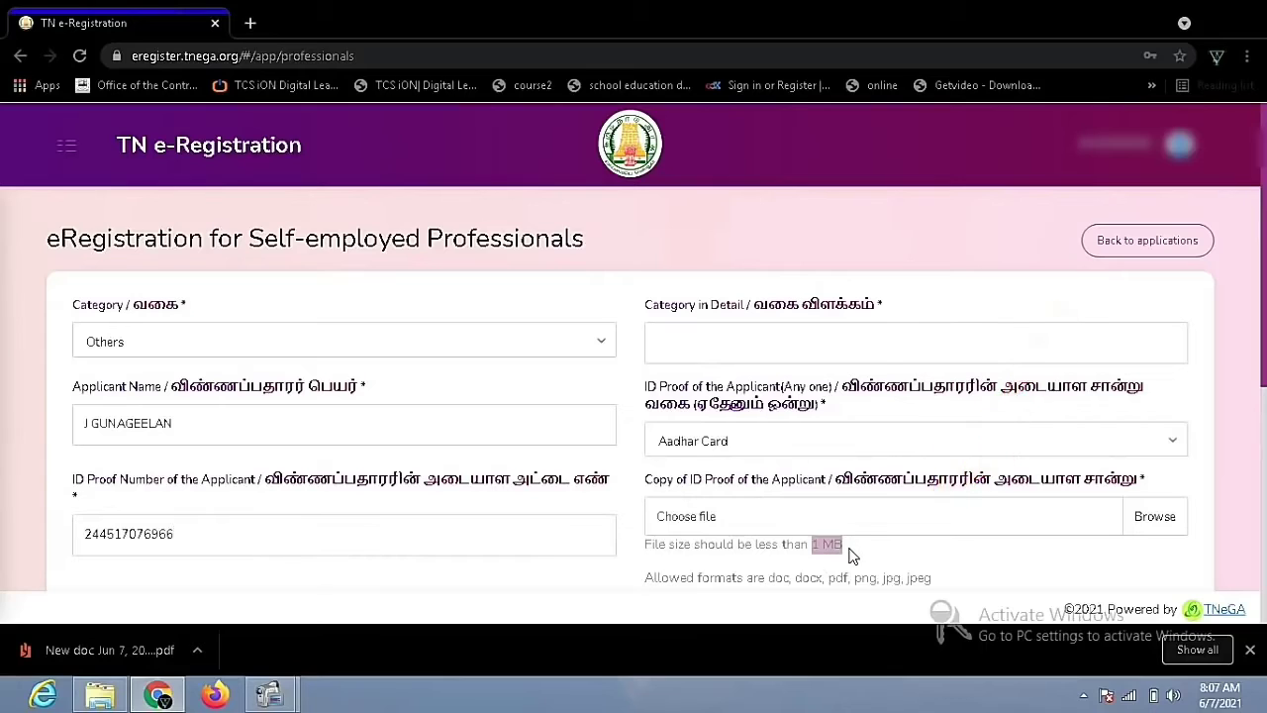
left_click_drag(930, 579, 765, 579)
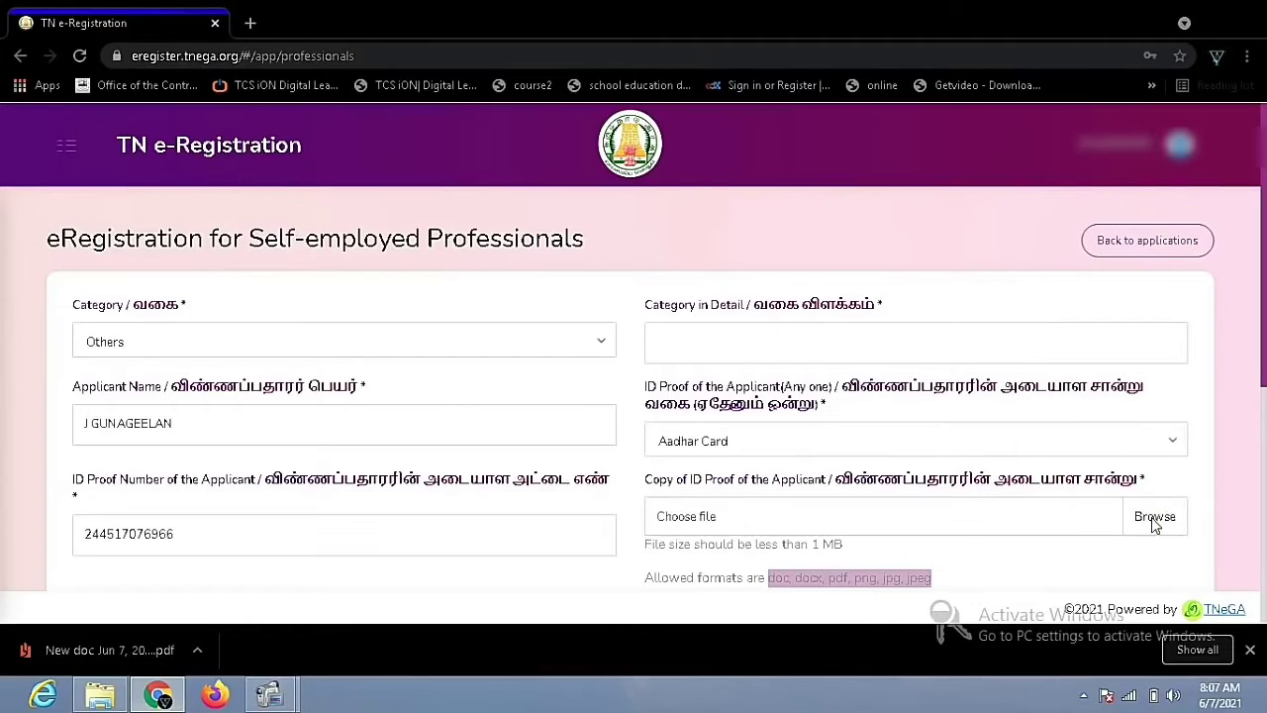
left_click(1154, 519)
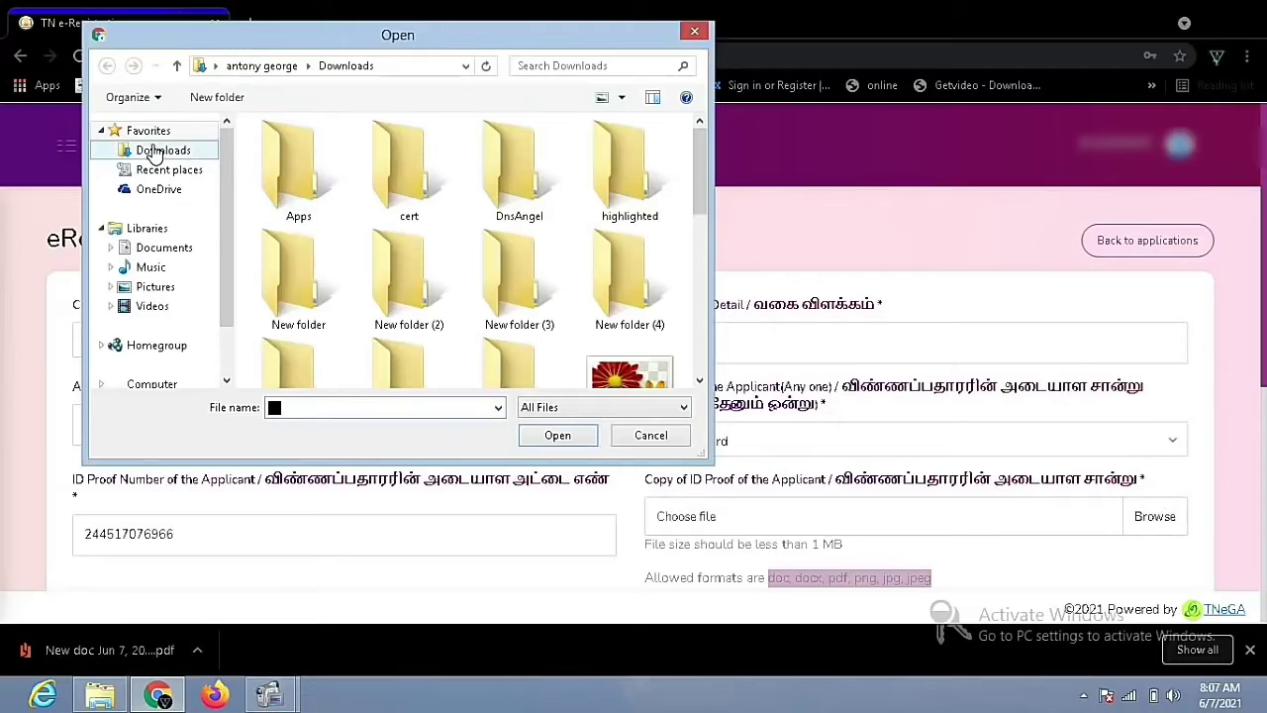
left_click_drag(703, 210, 697, 369)
double_click(519, 212)
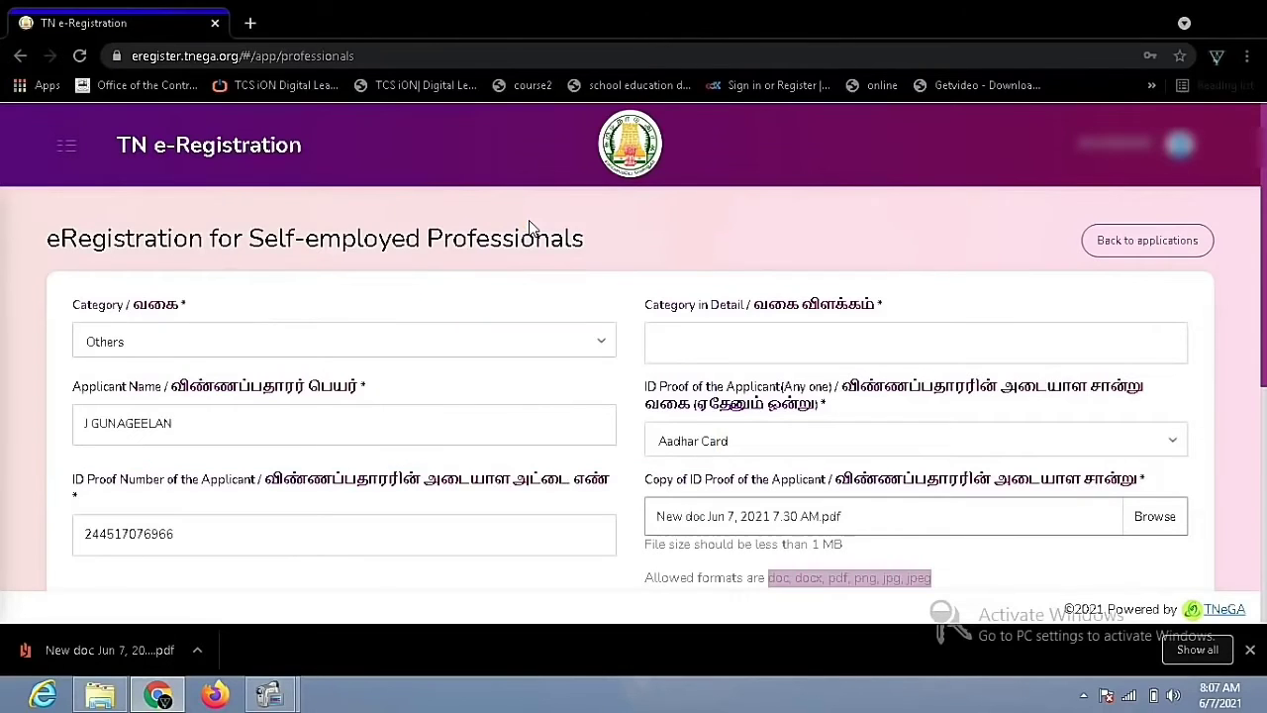
left_click_drag(1263, 326, 1262, 462)
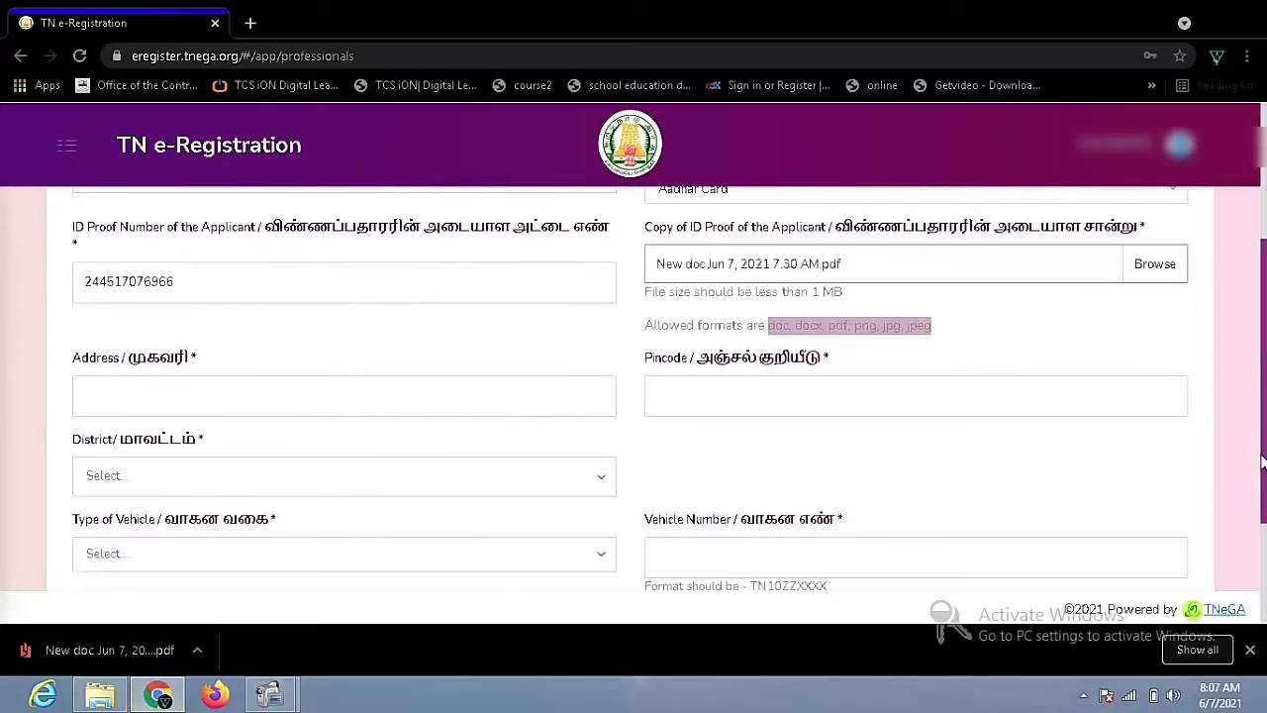
left_click(161, 397)
Fill in the saved address from autofill and enter the applicant's pincode
mouse_move(1264, 269)
left_mouse_down()
mouse_move(1264, 314)
mouse_move(1264, 279)
left_mouse_up()
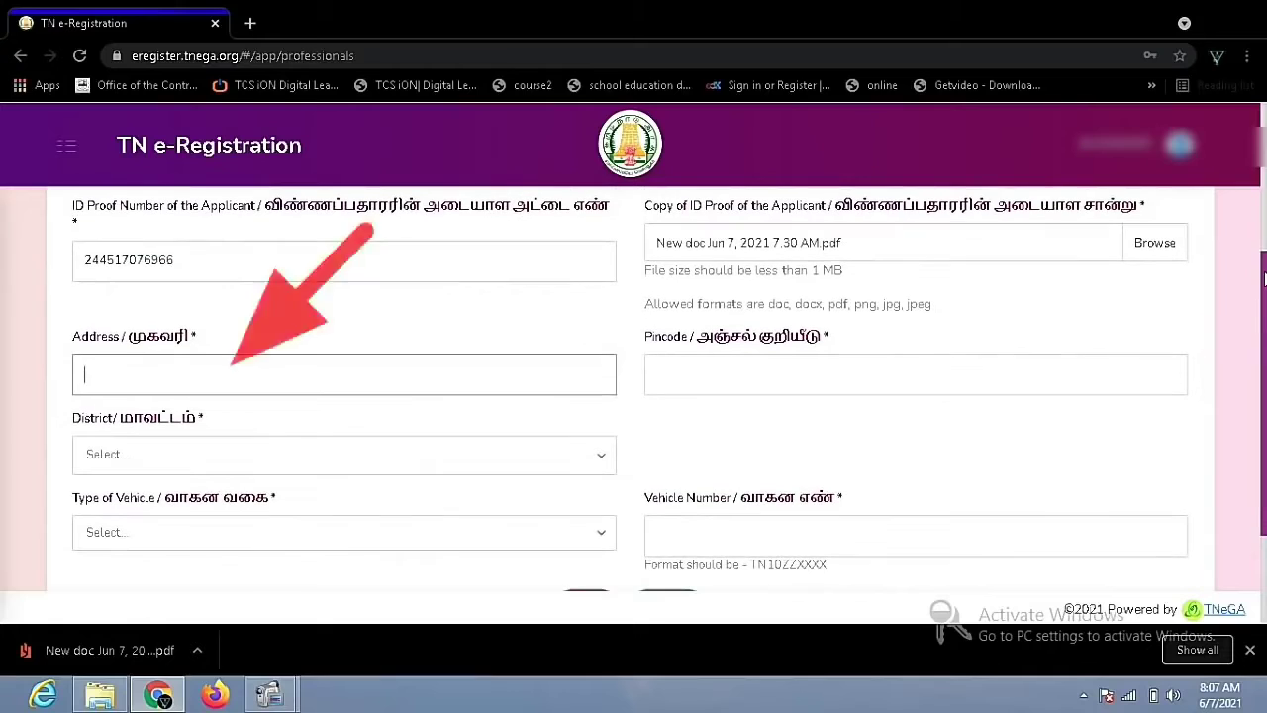
left_click(222, 371)
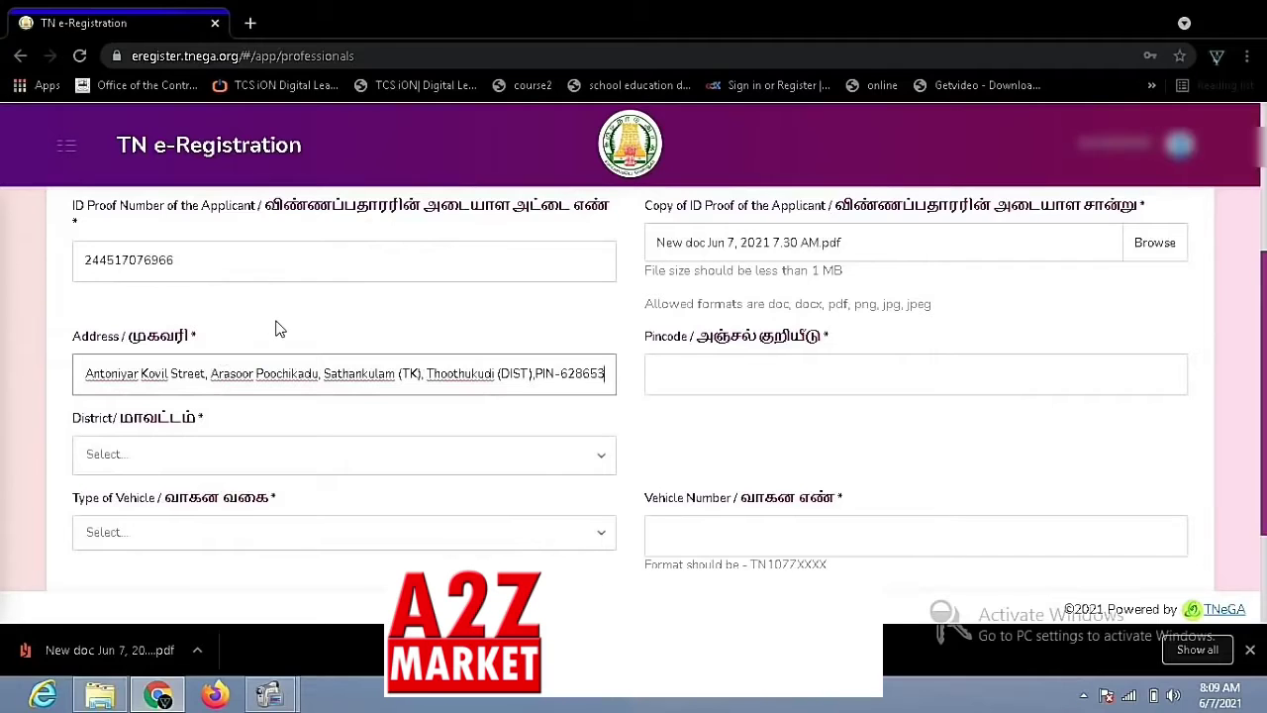
left_click(706, 372)
type("6")
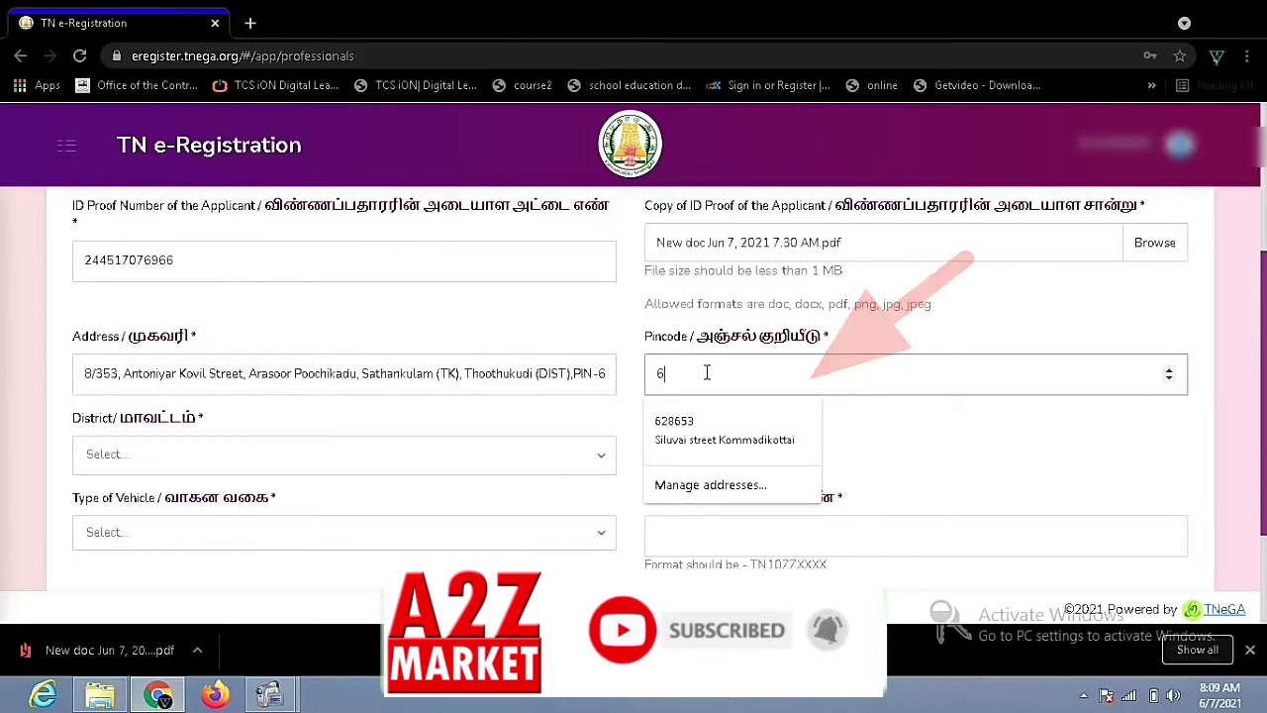
type("28653")
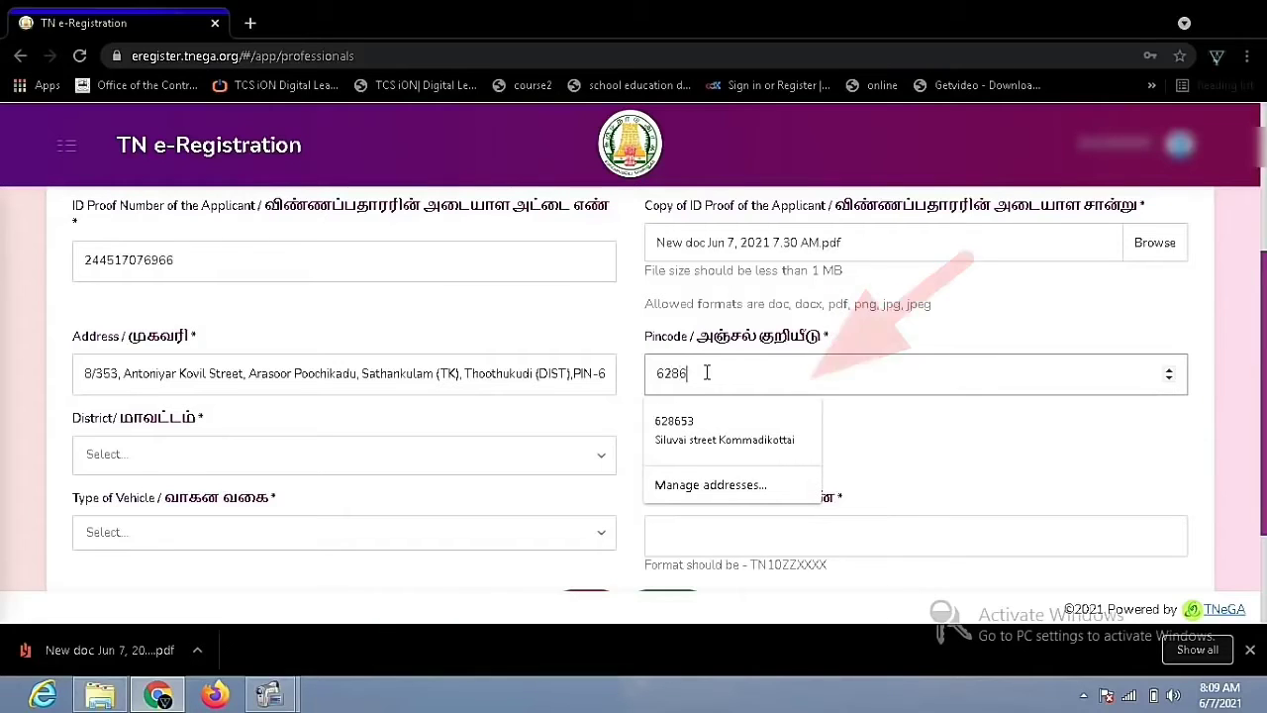
left_click(705, 372)
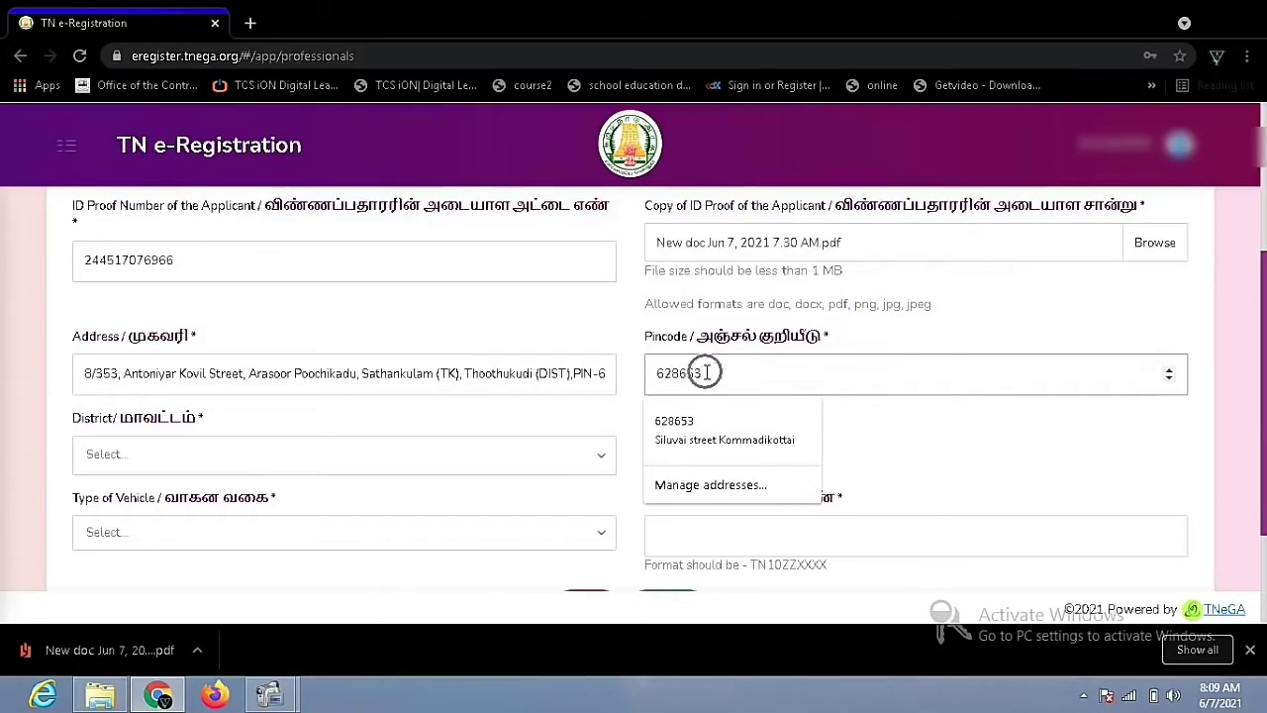
Set District to Thoothukudi and Type of Vehicle to Bike
left_click(430, 461)
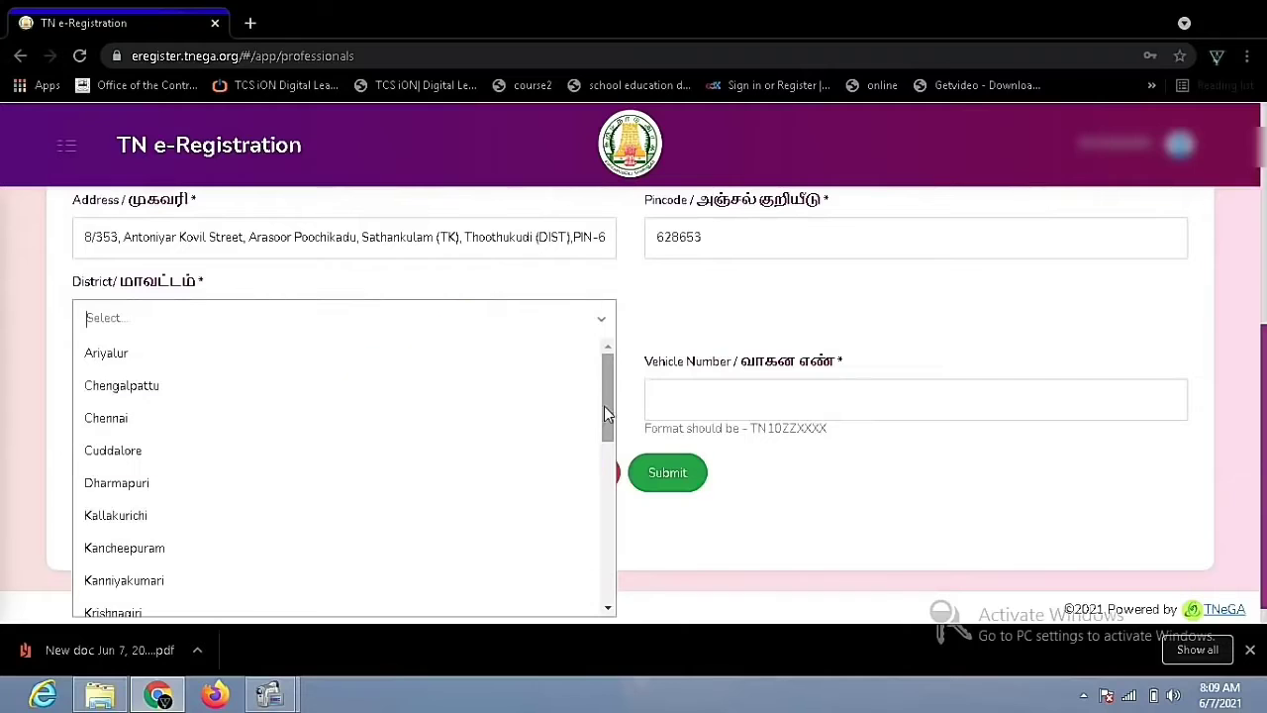
scroll(601, 441, "down", 2)
type("t")
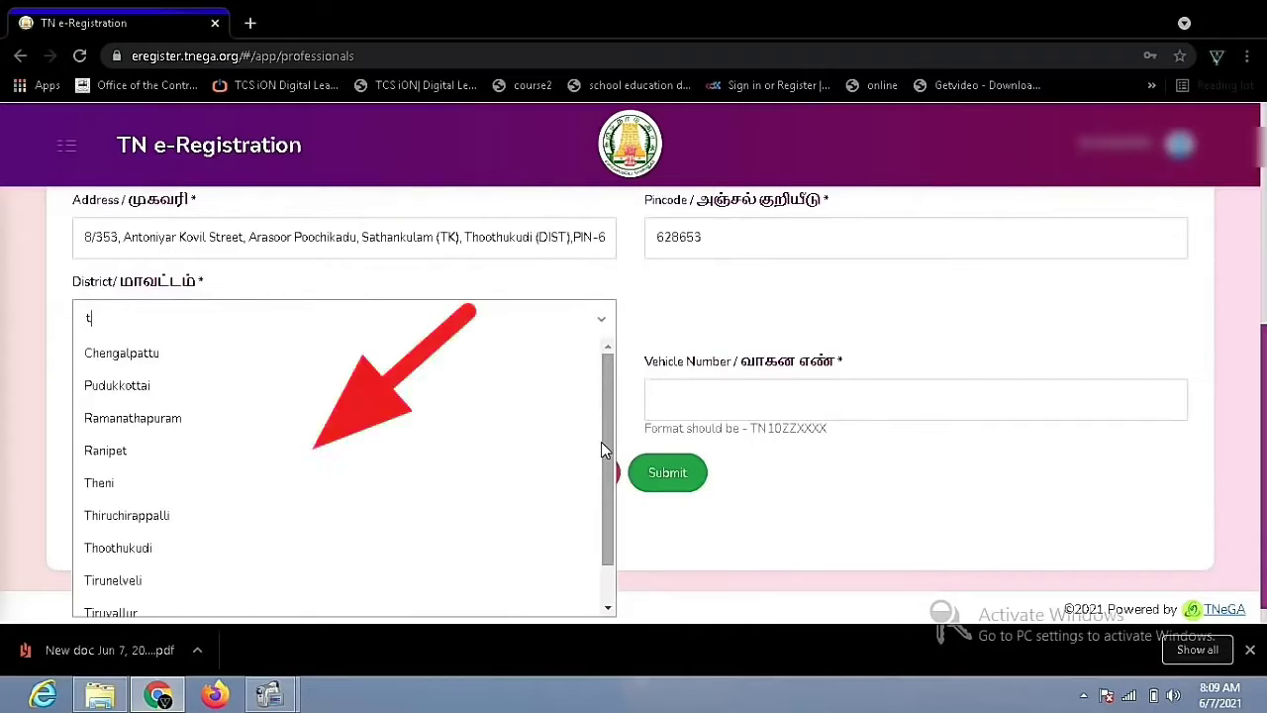
type("hoo")
left_click(235, 354)
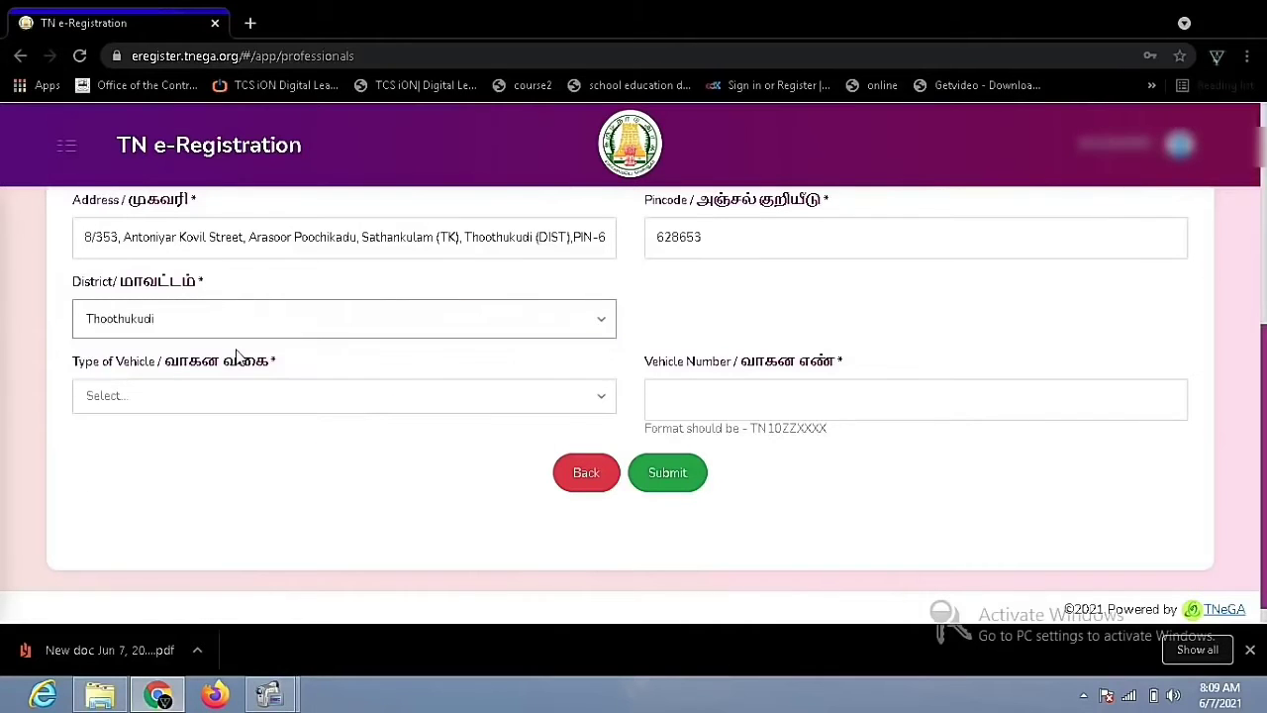
left_click(363, 396)
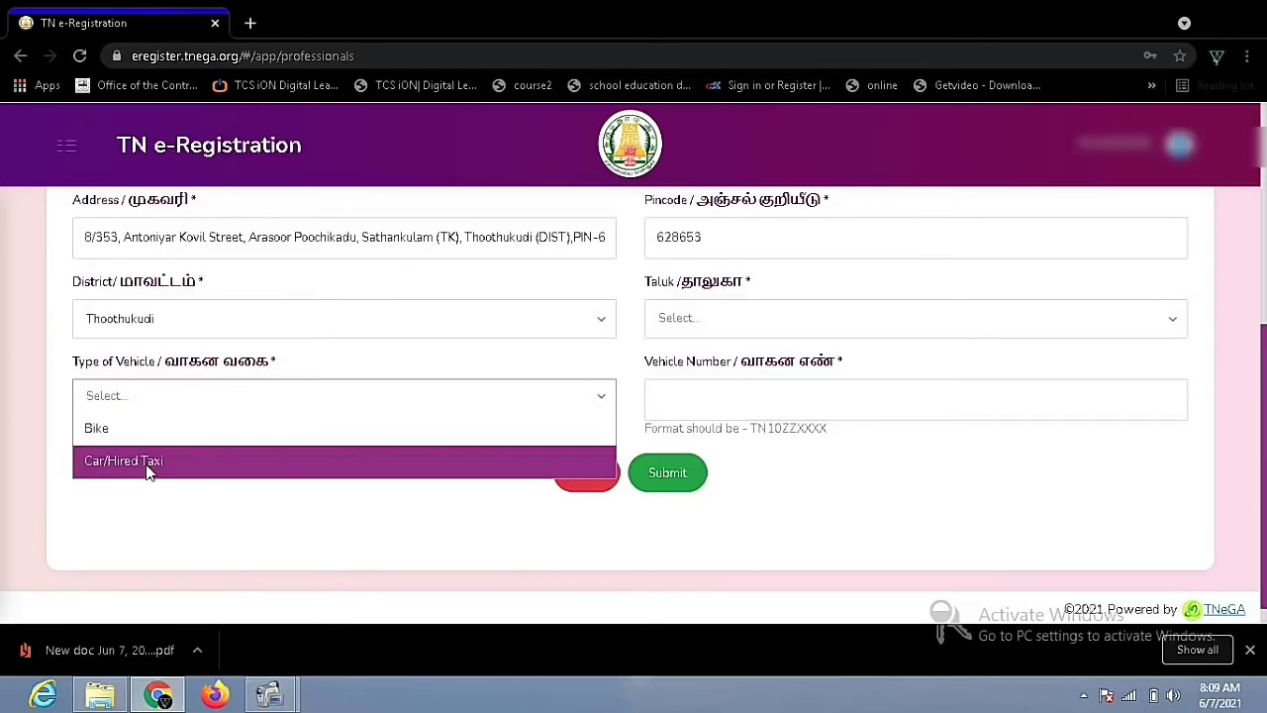
left_click(136, 428)
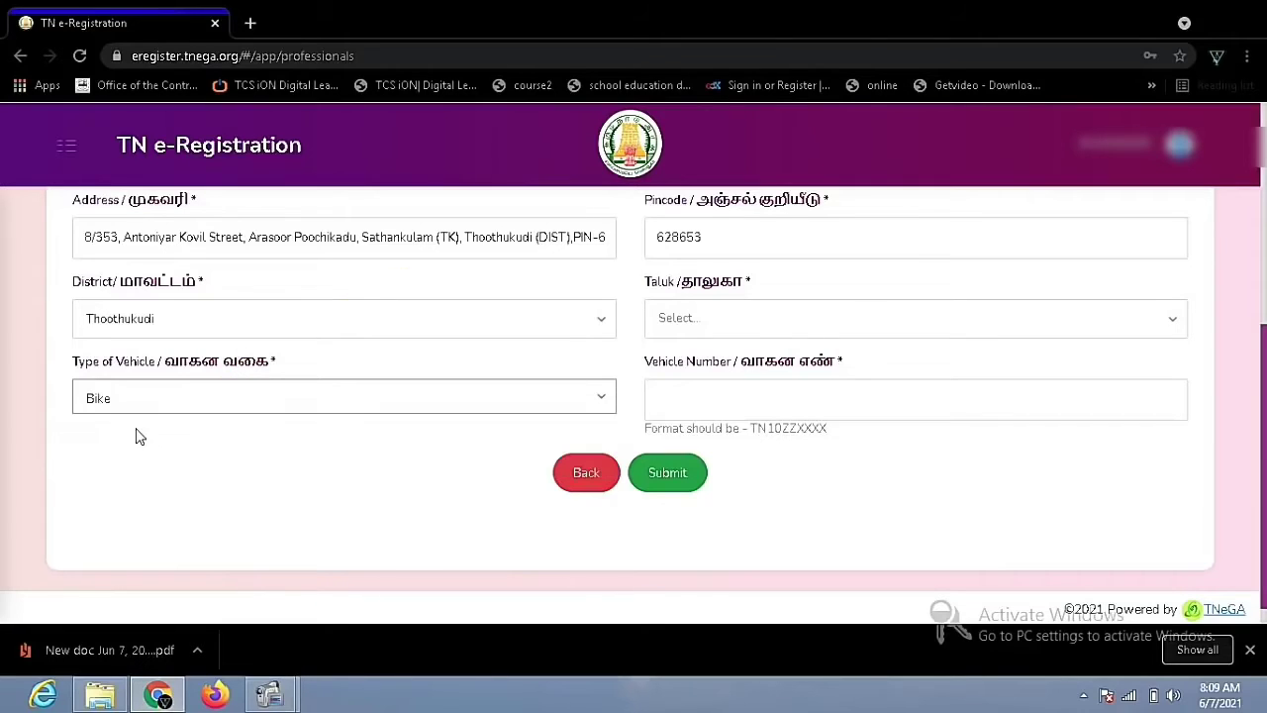
Enter the bike's vehicle registration number
left_click(675, 398)
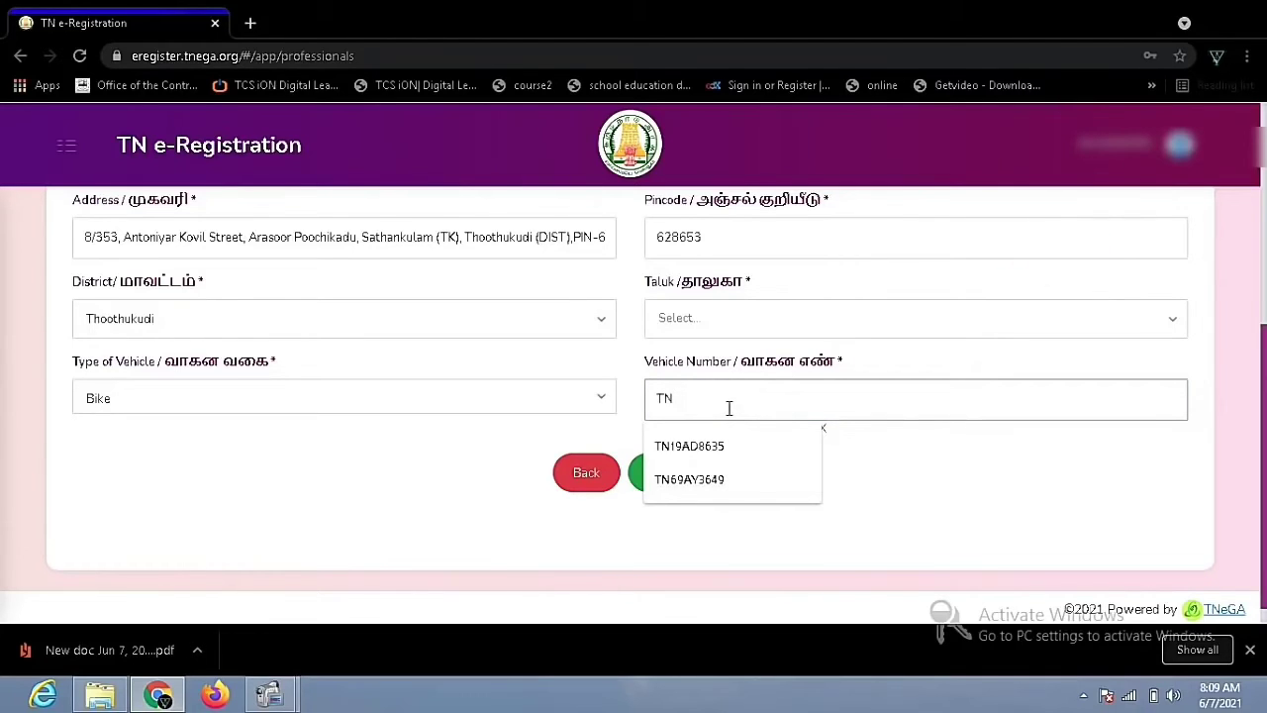
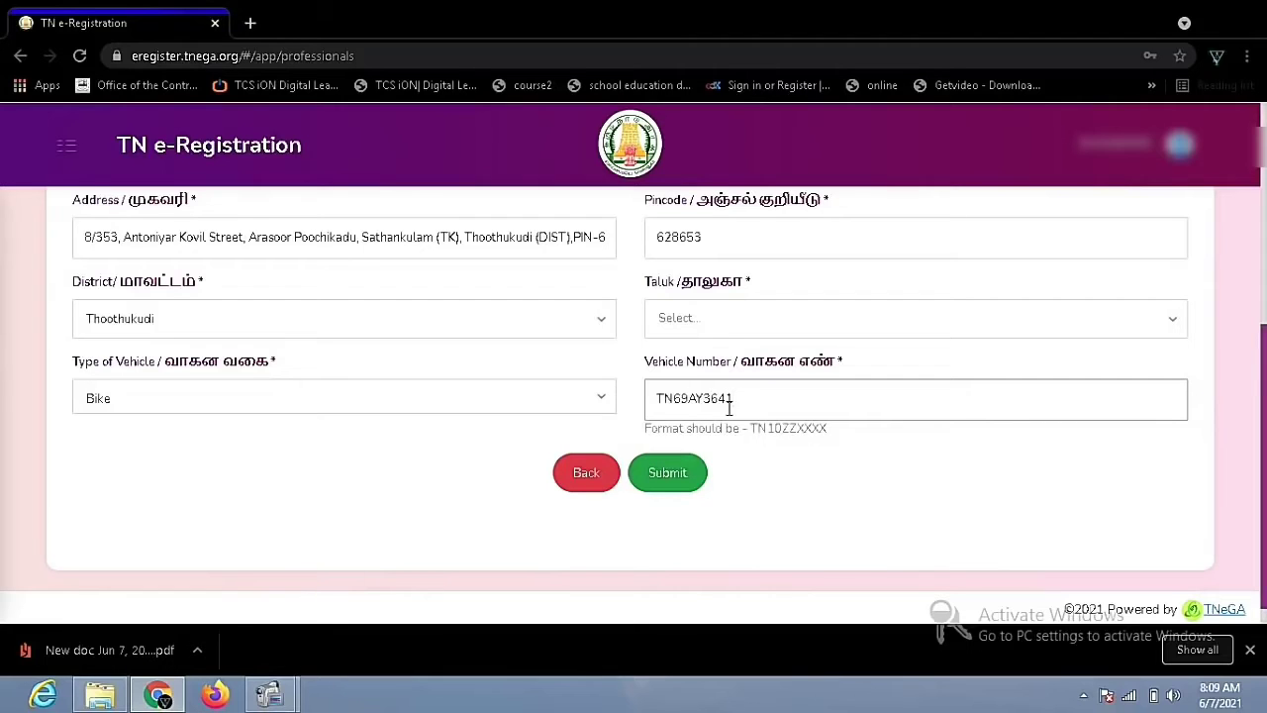
left_click(729, 407)
left_click(670, 479)
left_click_drag(1263, 388, 1264, 219)
Enter FISHER MAN as the Category in Detail
left_click(798, 351)
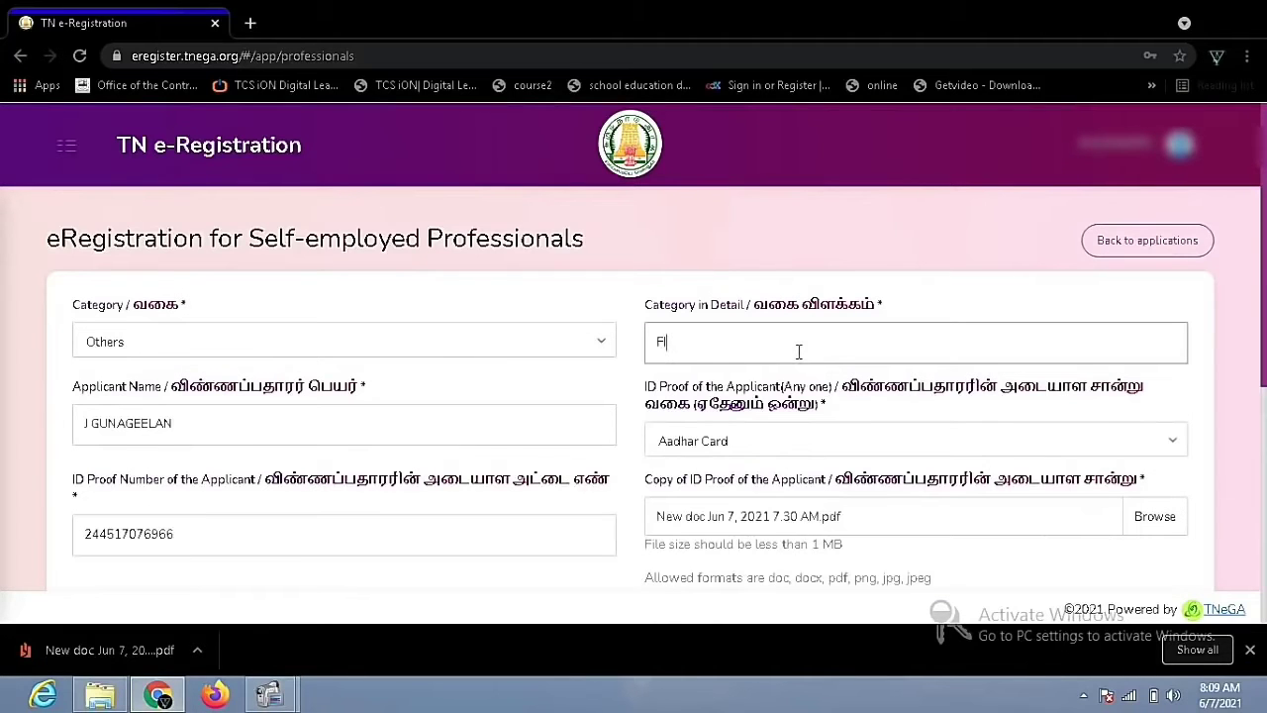
type("FISHER MAN")
left_click_drag(1264, 317, 1264, 384)
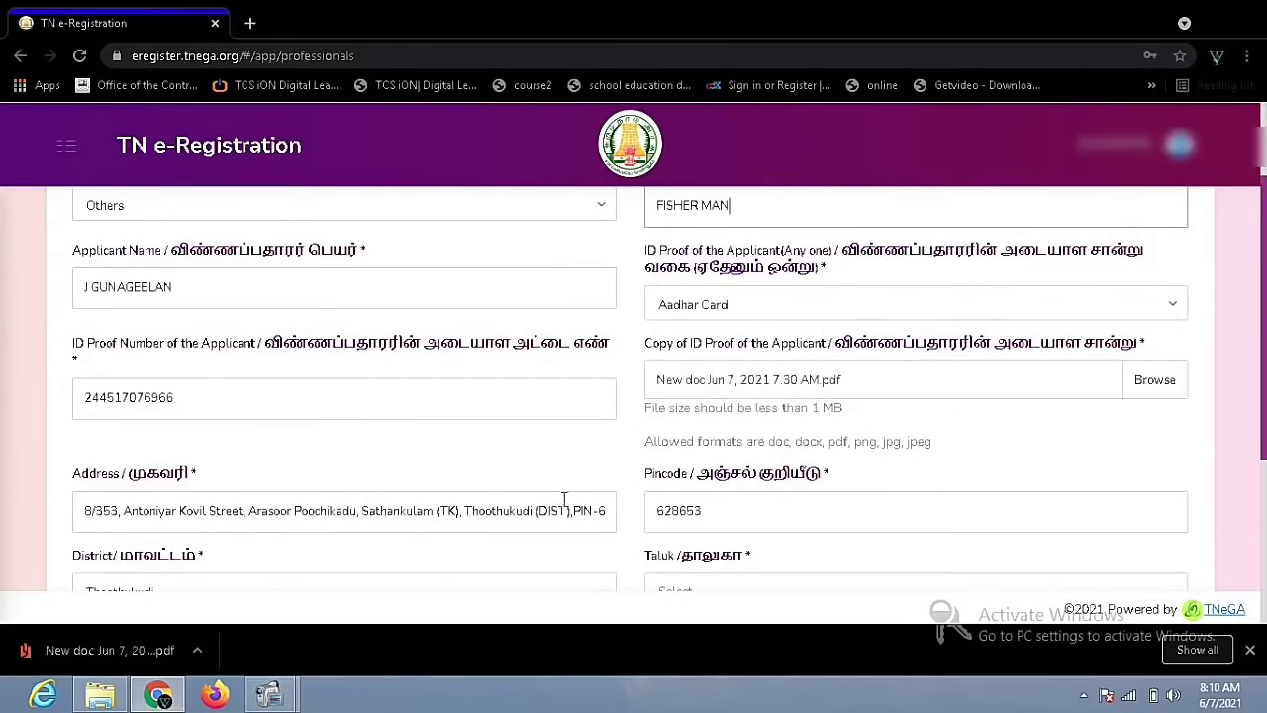
Set the Taluk to Sattankulam by searching 'sat'
scroll(1264, 421, "down", 1)
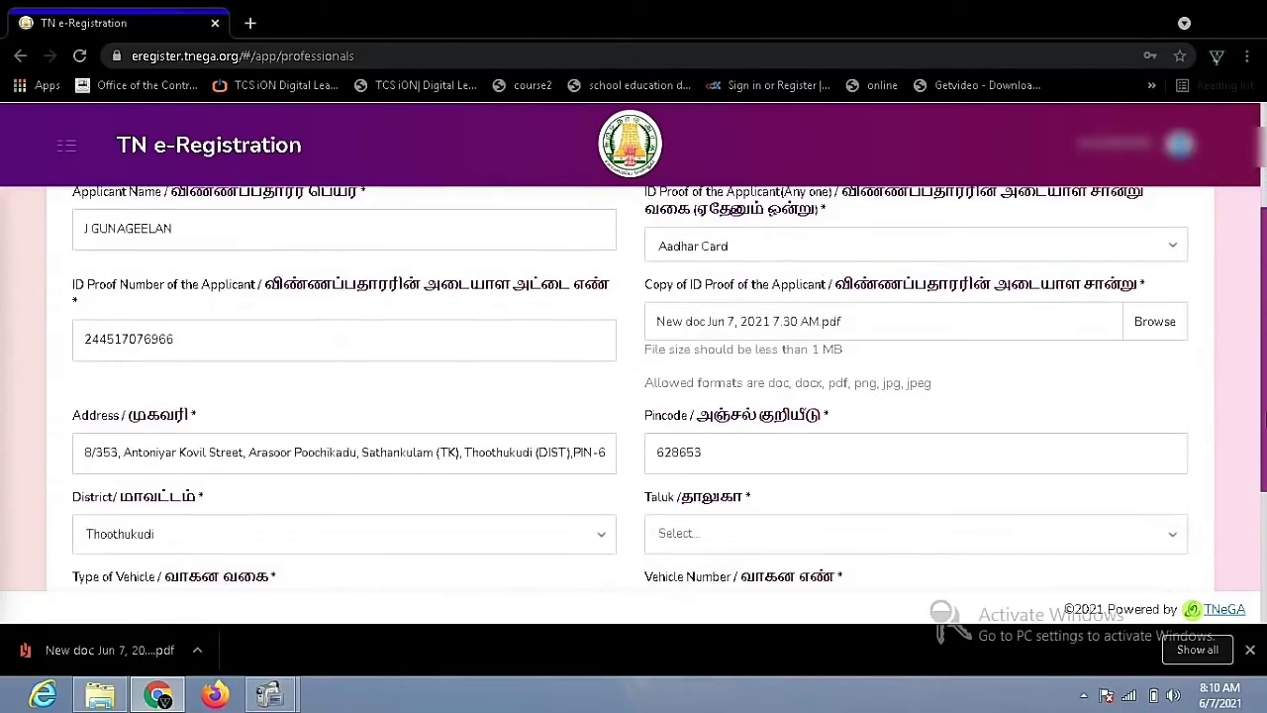
scroll(1264, 421, "down", 1)
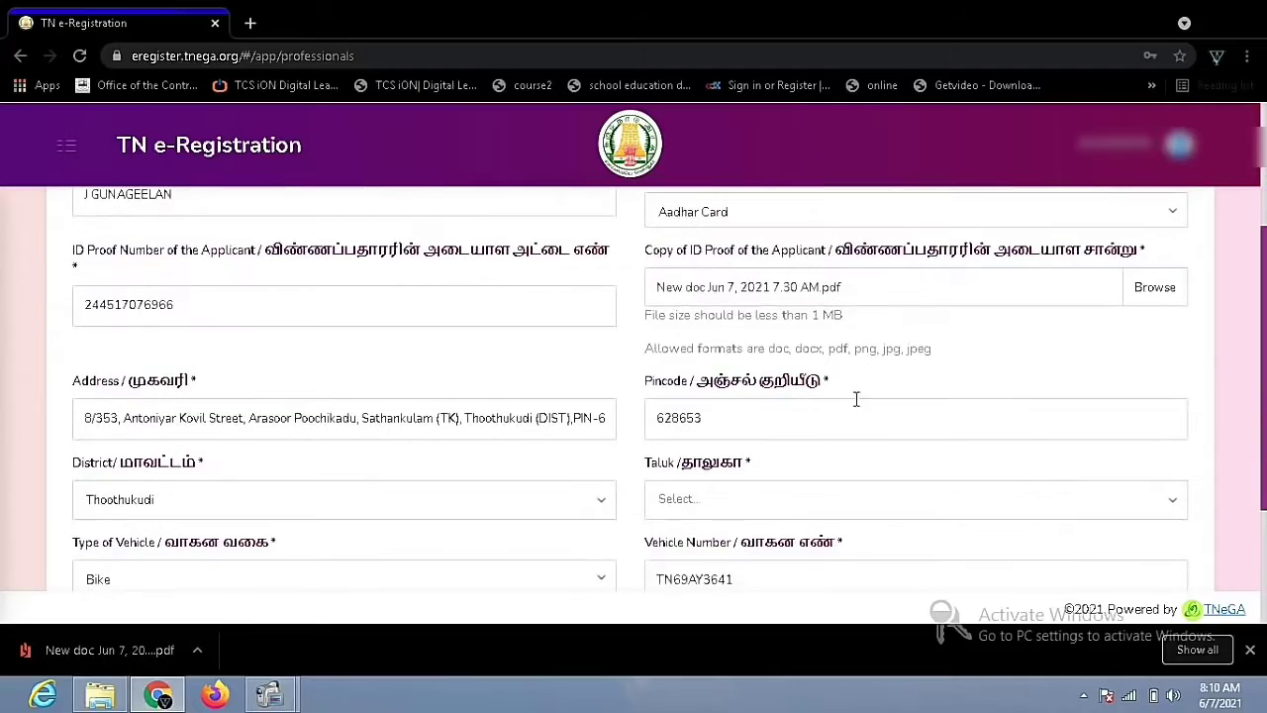
left_click(704, 511)
type("sath")
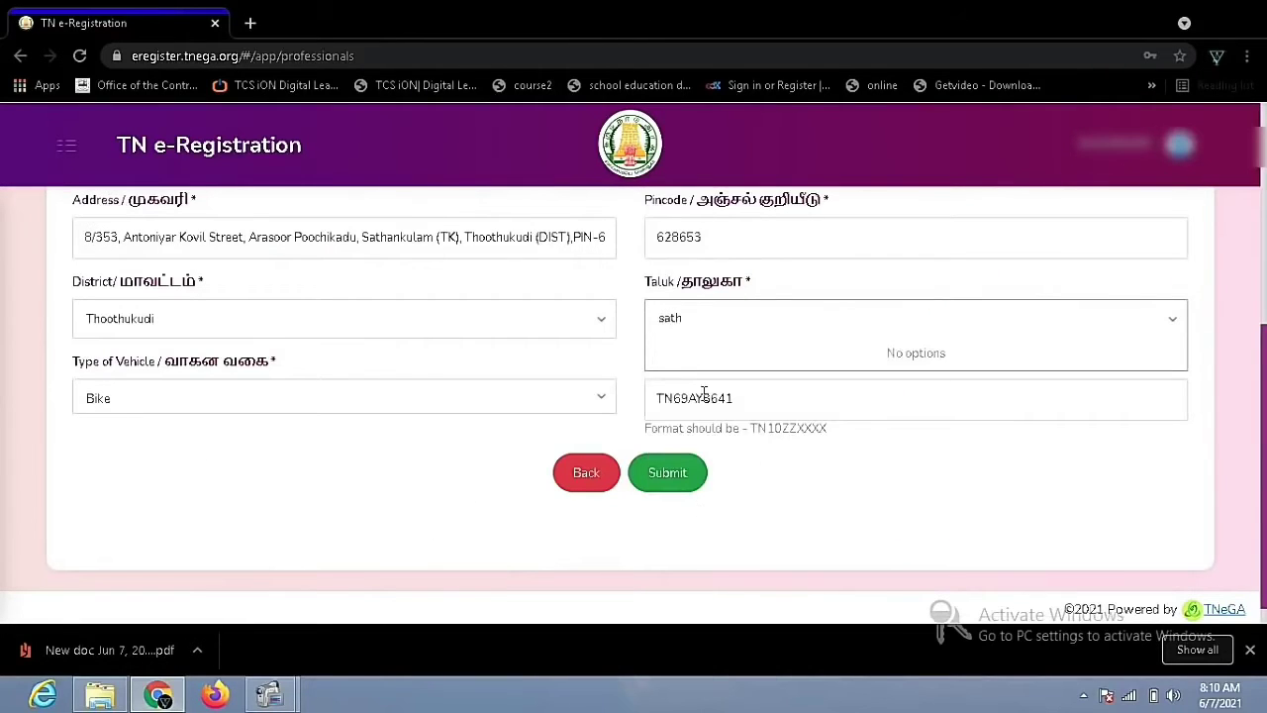
key("BackSpace")
left_click(687, 362)
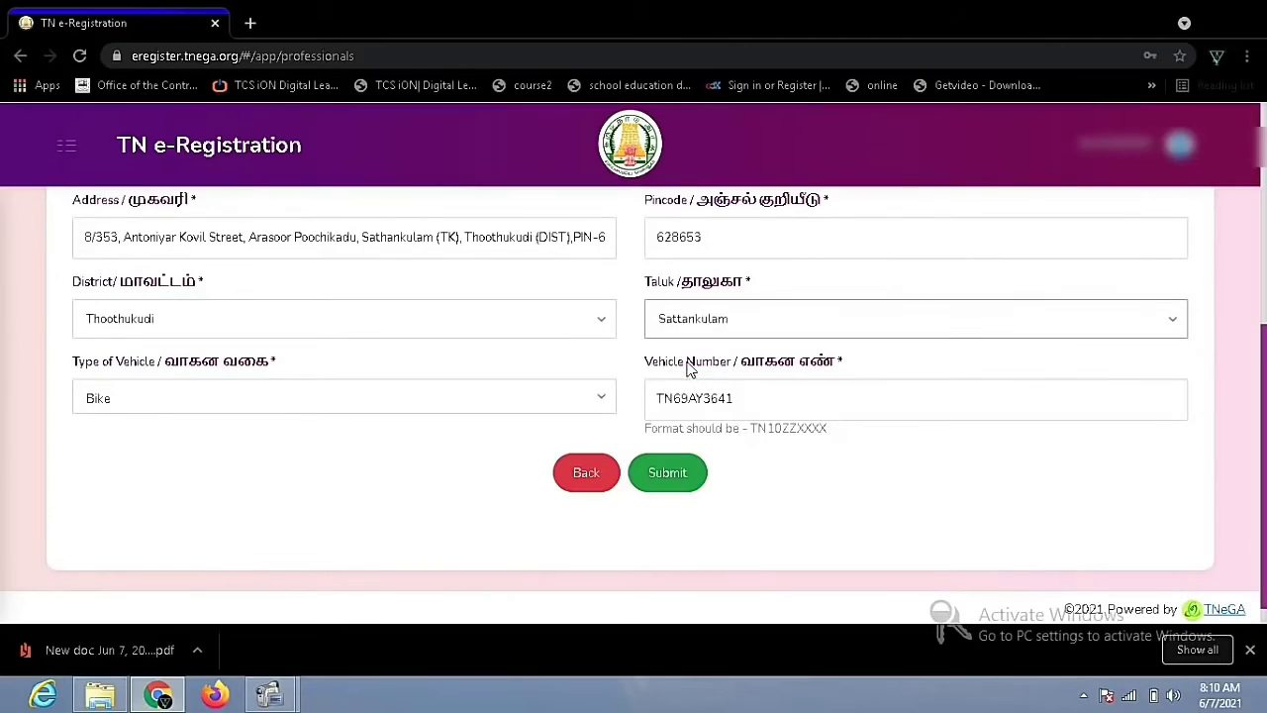
scroll(469, 280, "down", 1)
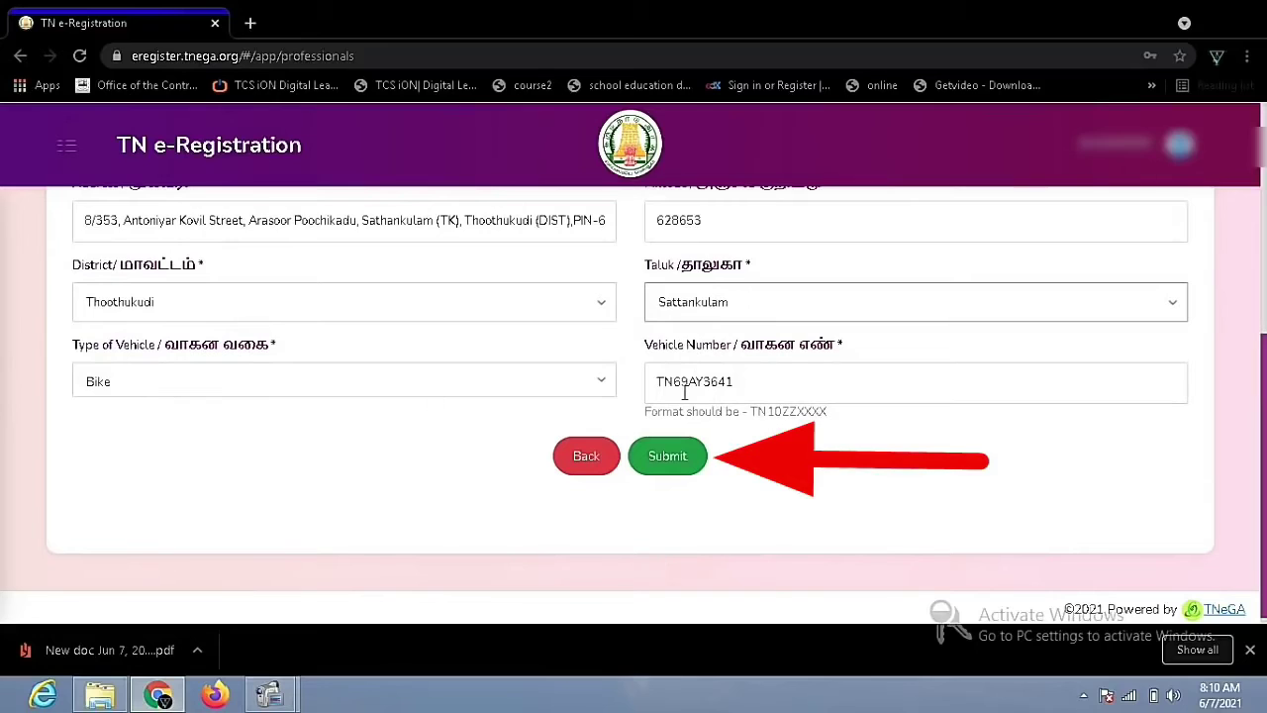
Submit the registration, accept the terms and conditions, and view the issued registration copy
left_click(660, 465)
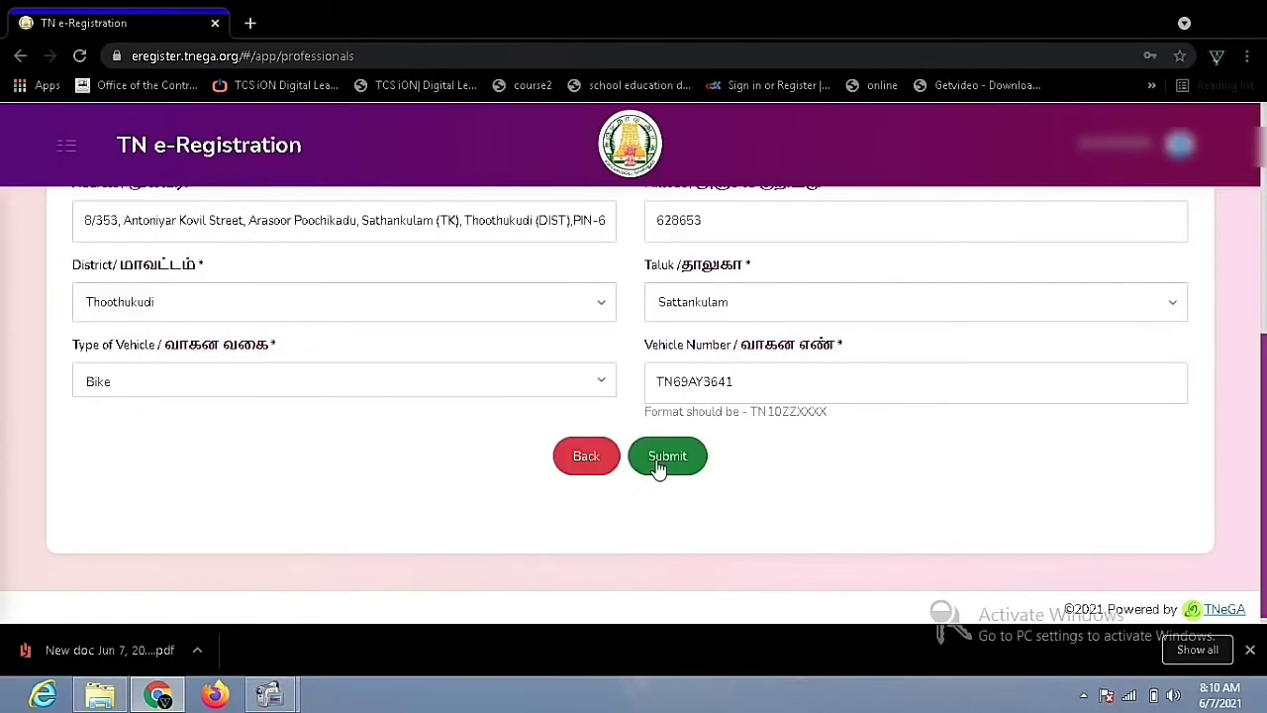
left_click(660, 463)
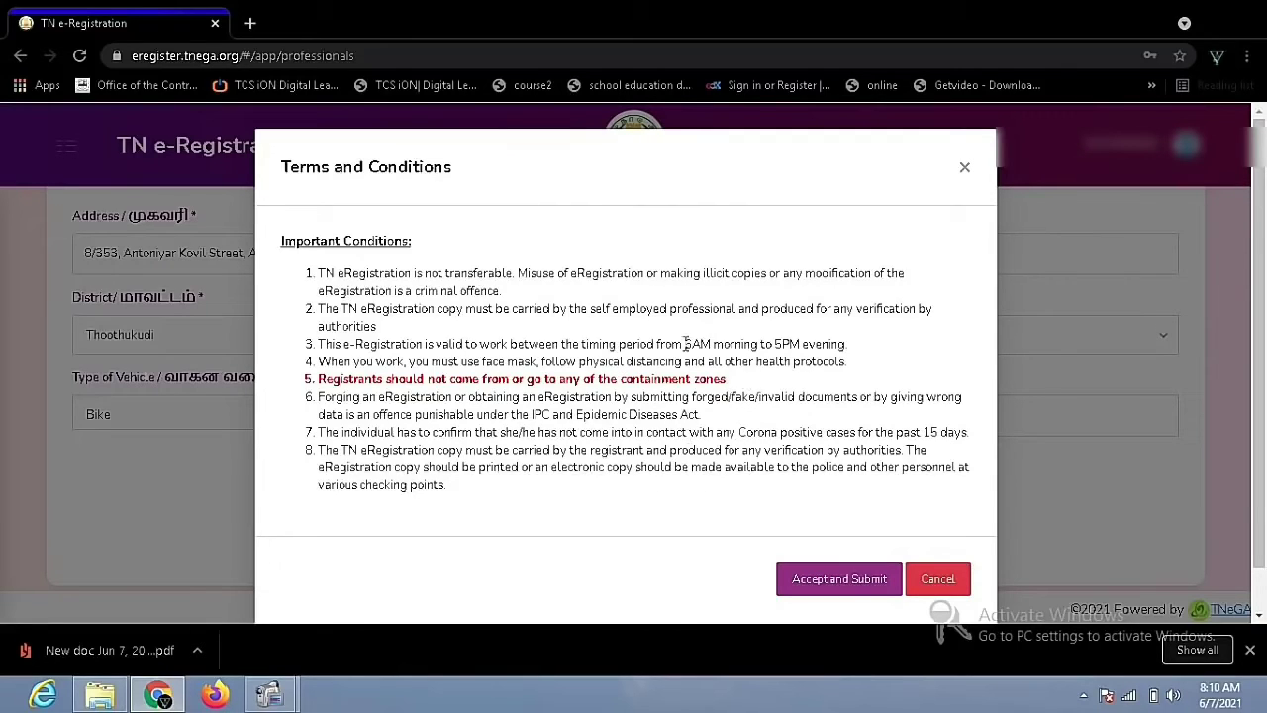
left_click_drag(684, 343, 880, 345)
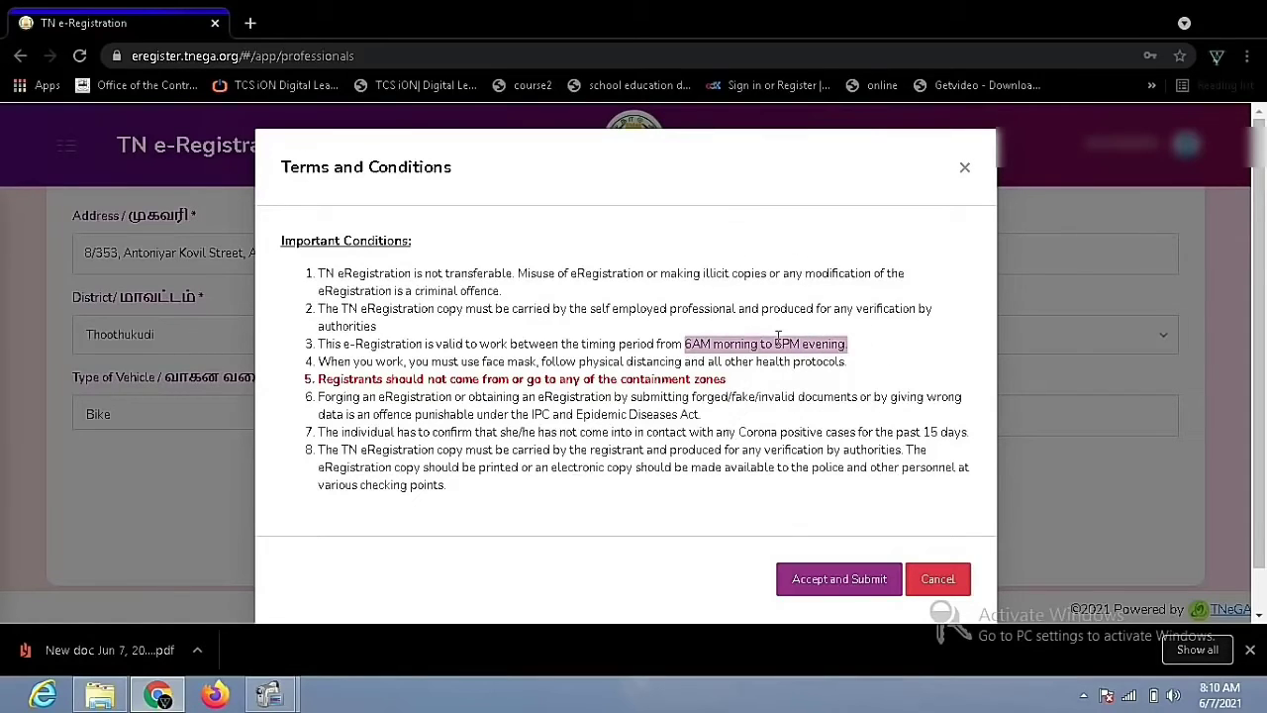
left_click_drag(430, 361, 794, 383)
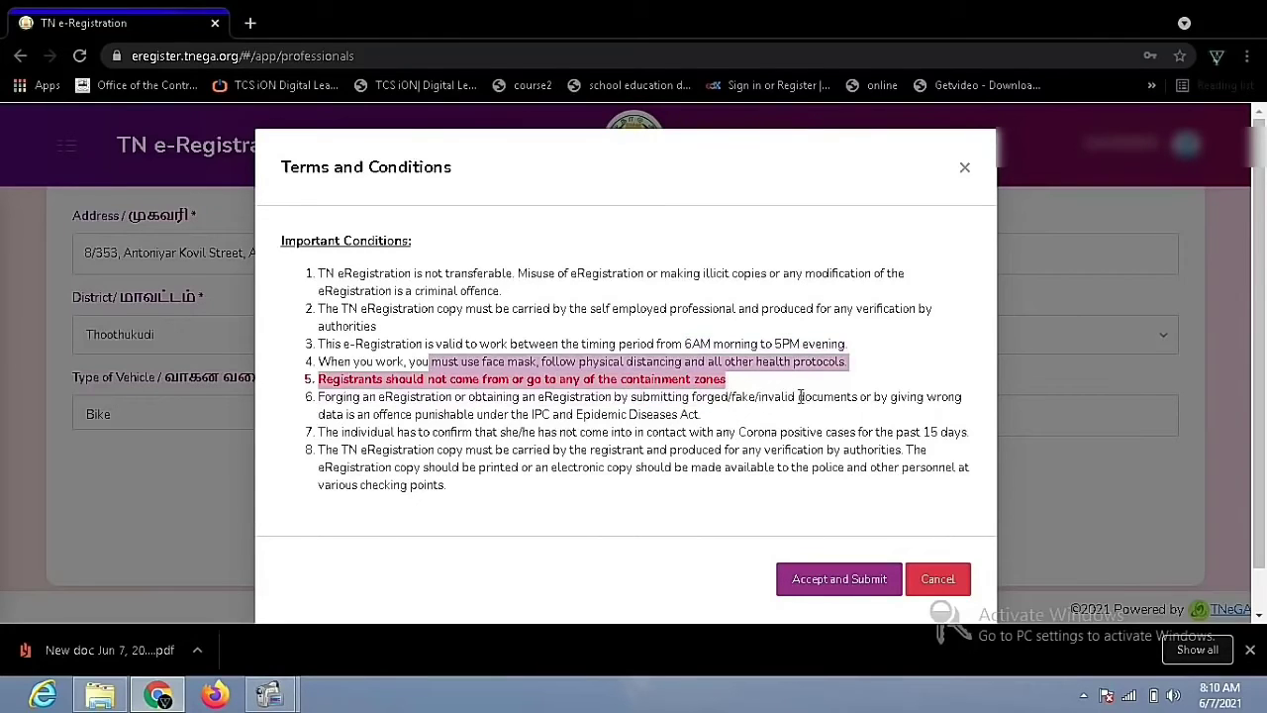
left_click(842, 614)
left_click(836, 584)
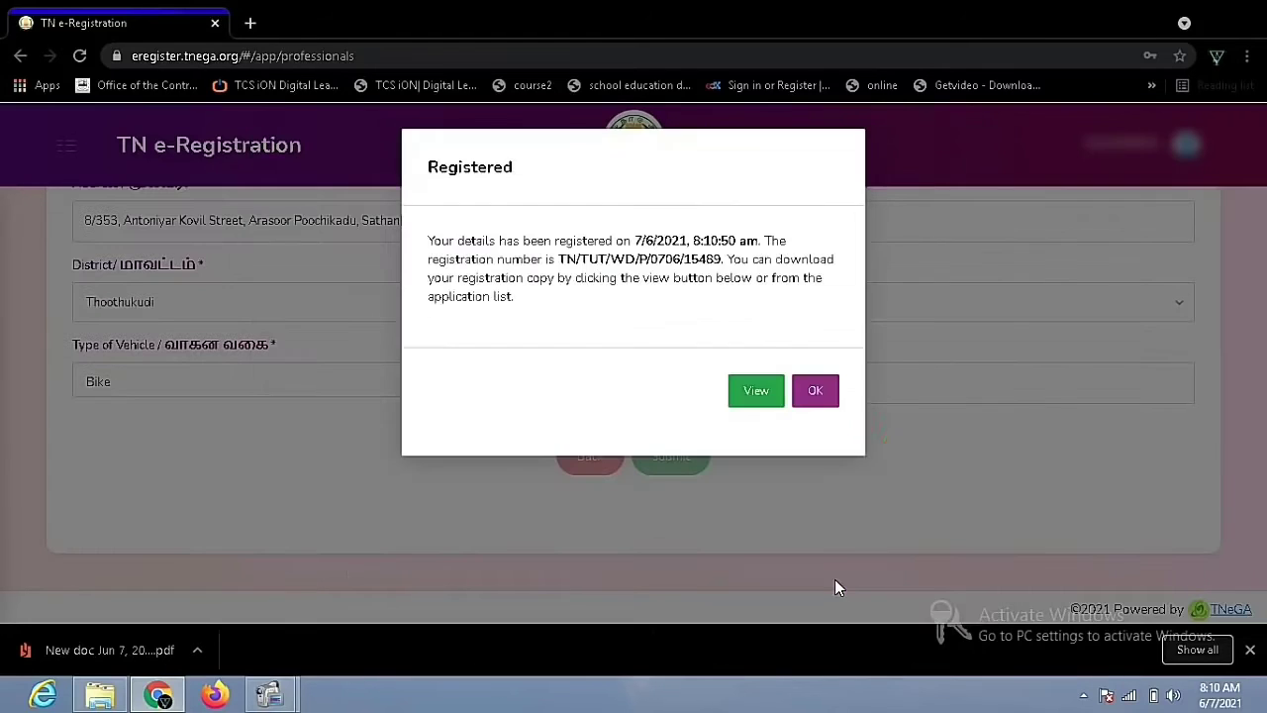
left_click_drag(560, 260, 730, 258)
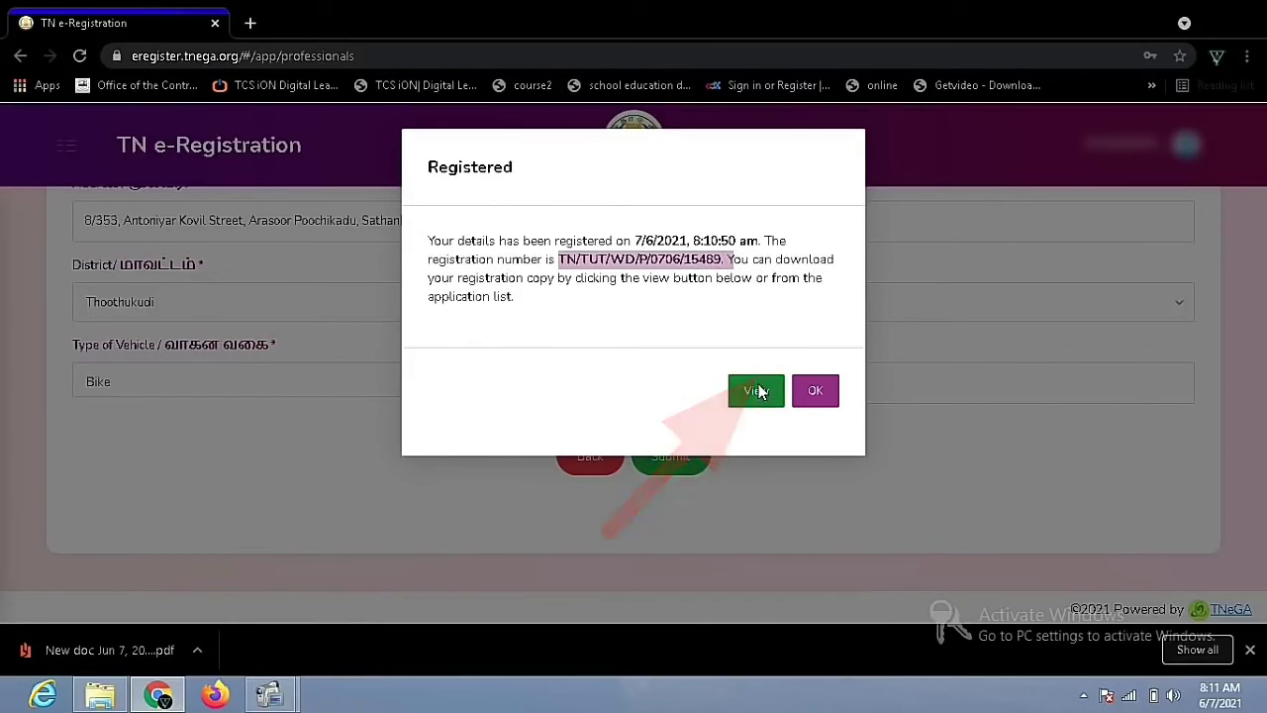
left_click(756, 391)
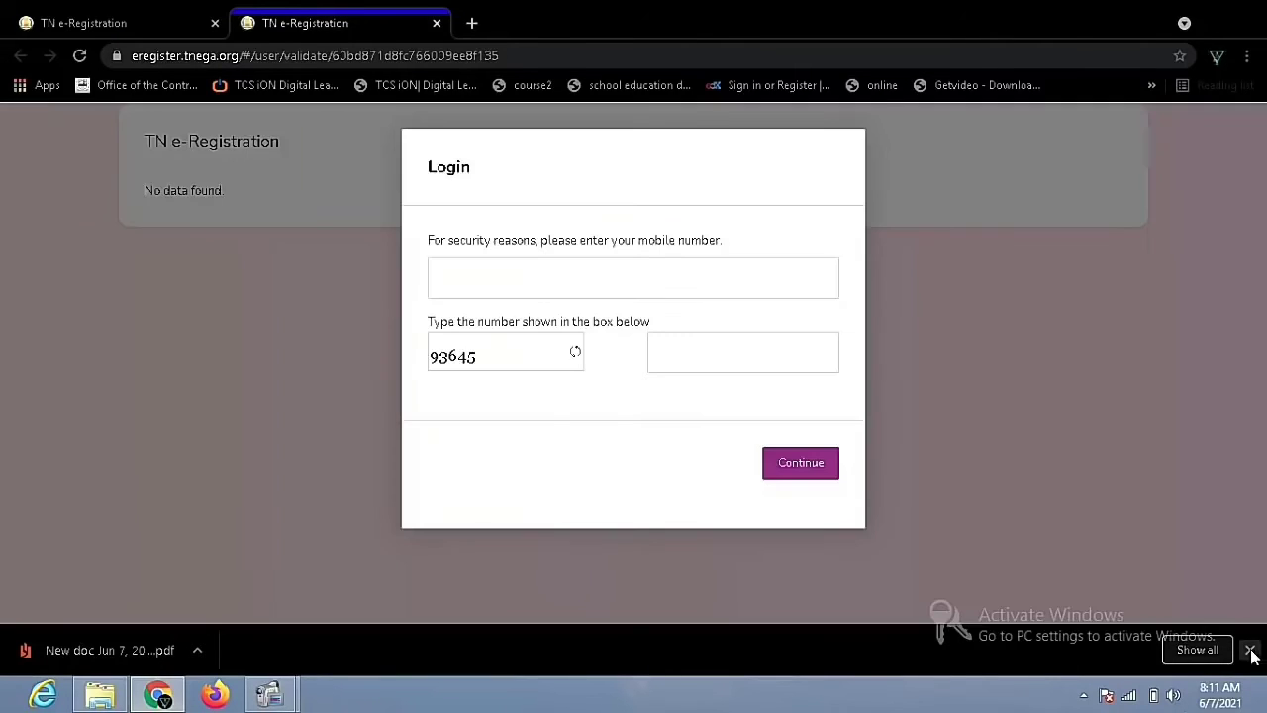
Close the downloads bar and pass the check with the mobile number and captcha number
left_click(1250, 650)
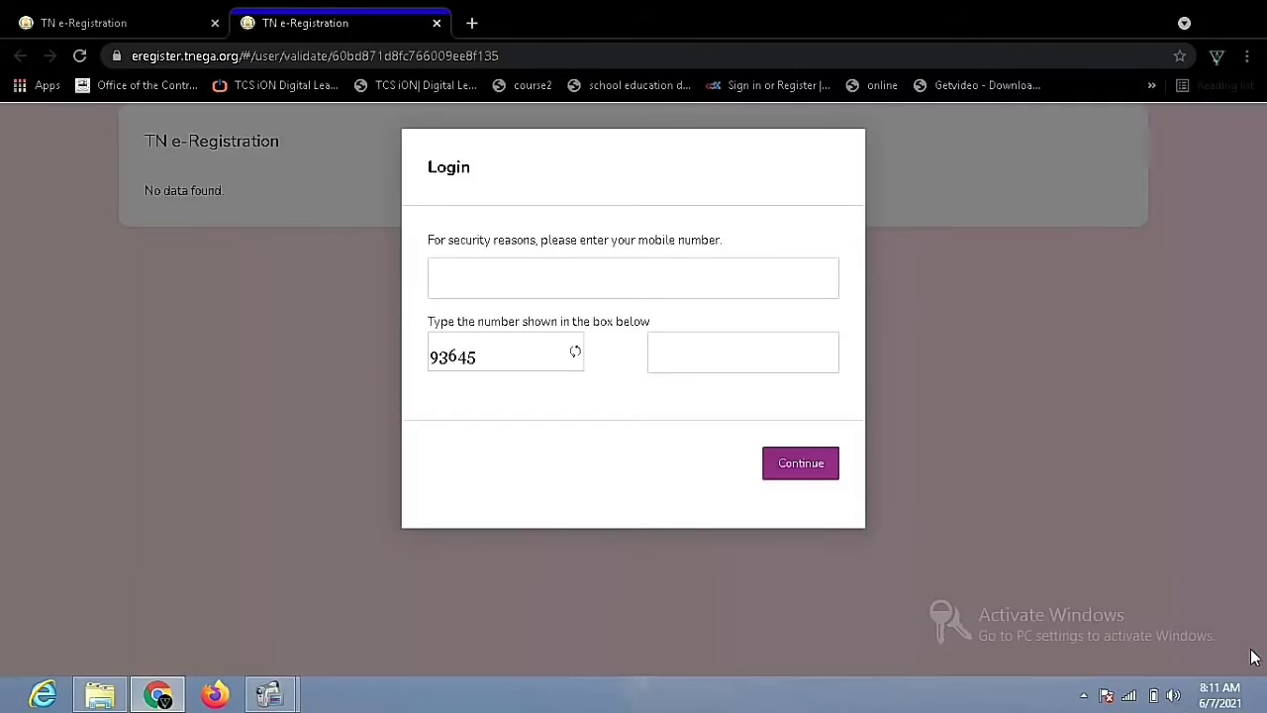
left_click(658, 281)
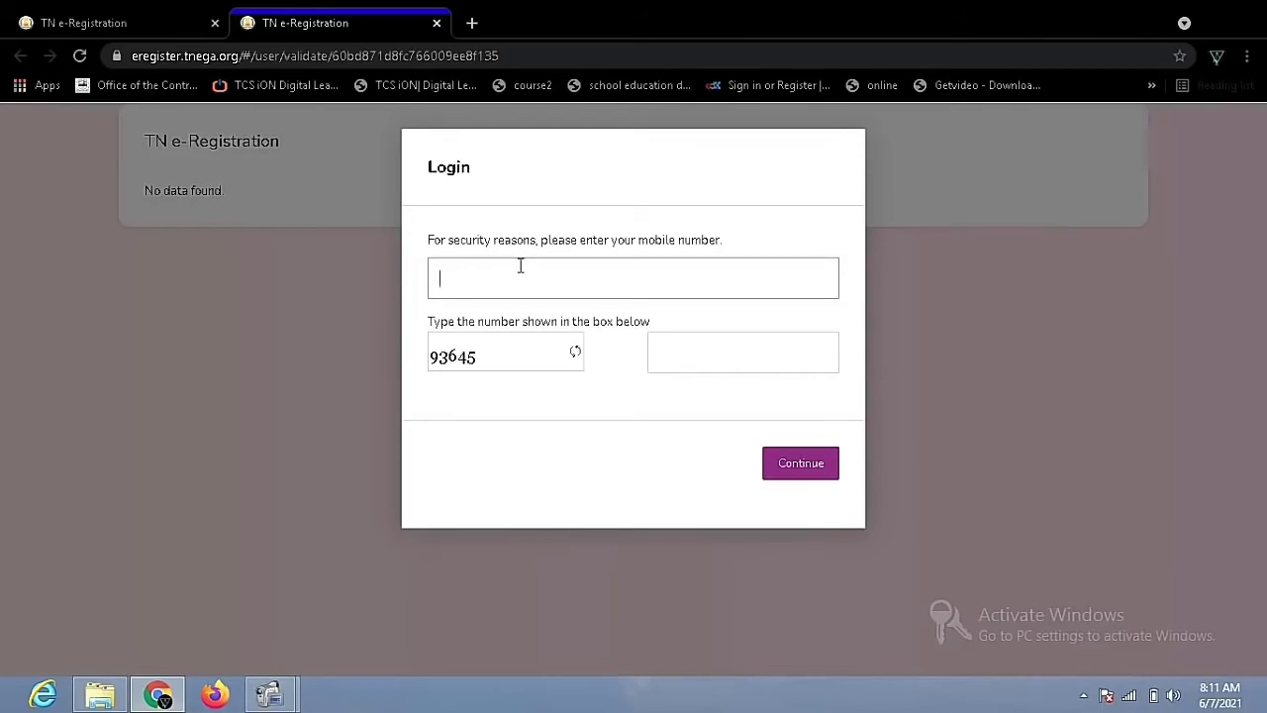
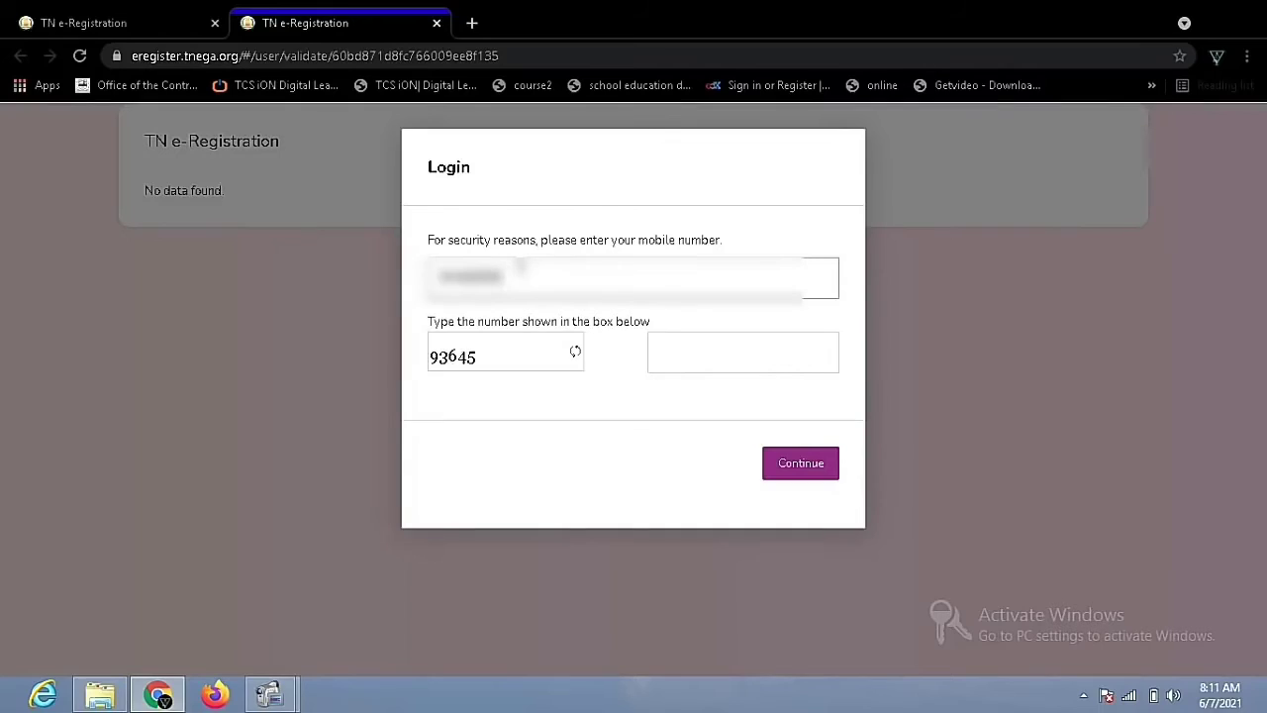
left_click(661, 348)
type("93")
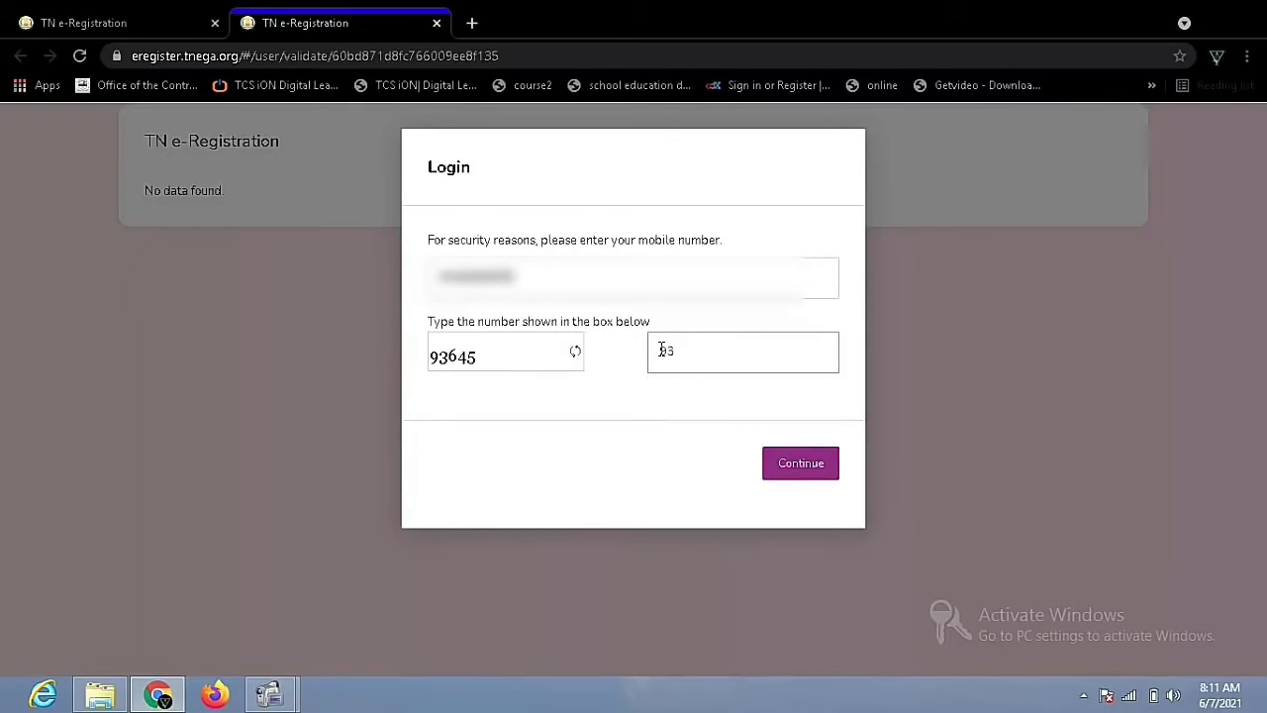
type("645")
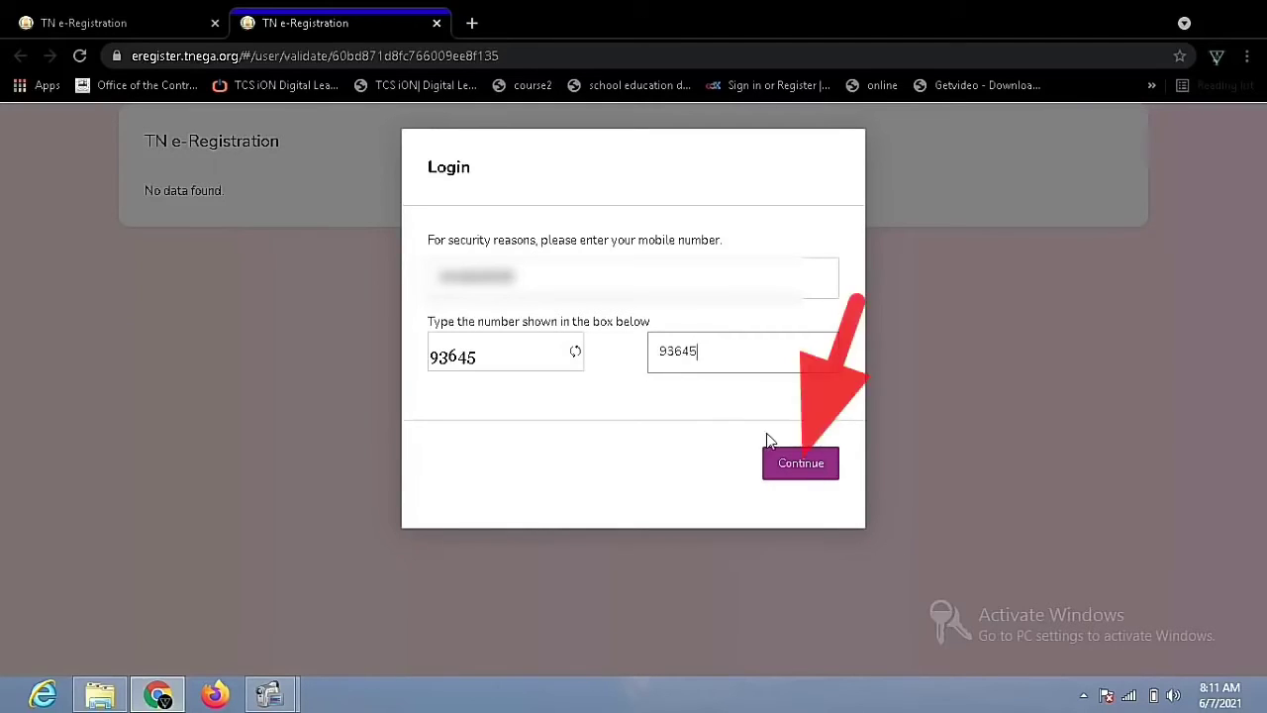
left_click(800, 463)
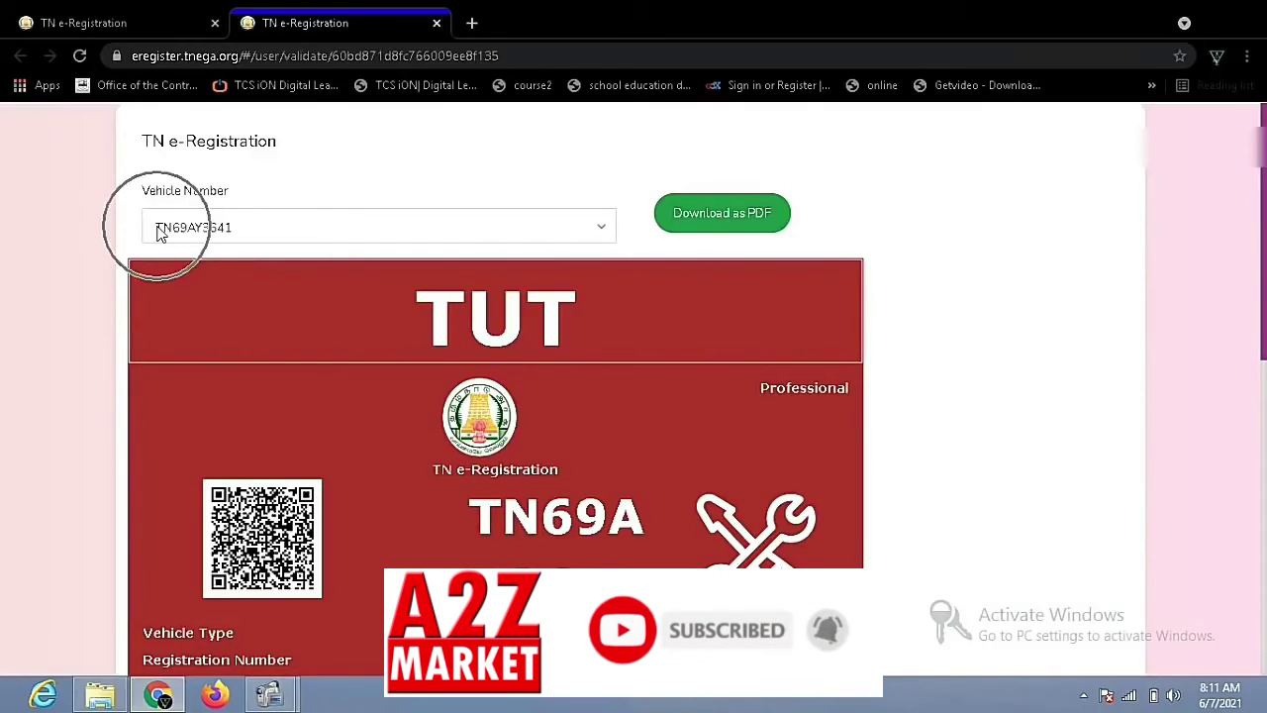
Review the TUT professional registration pass and save it with Download as PDF
scroll(719, 265, "down", 3)
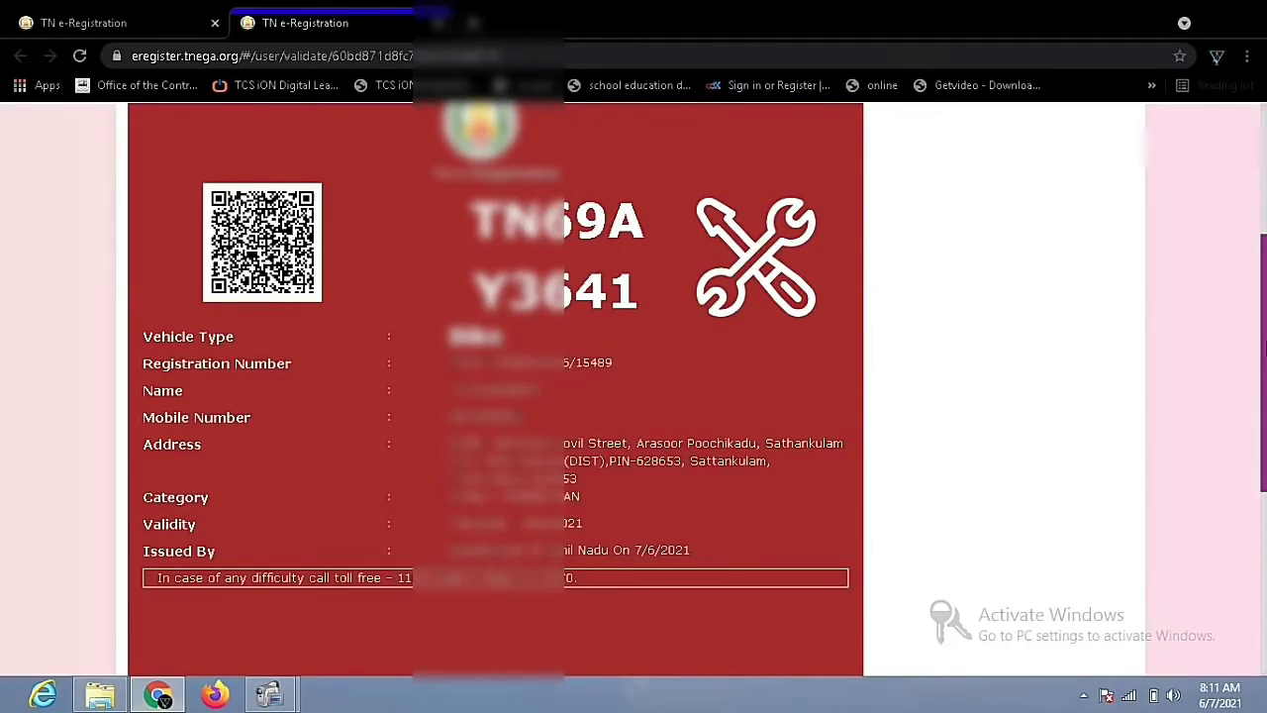
left_click_drag(1249, 291, 1263, 407)
left_click_drag(1264, 470, 1263, 482)
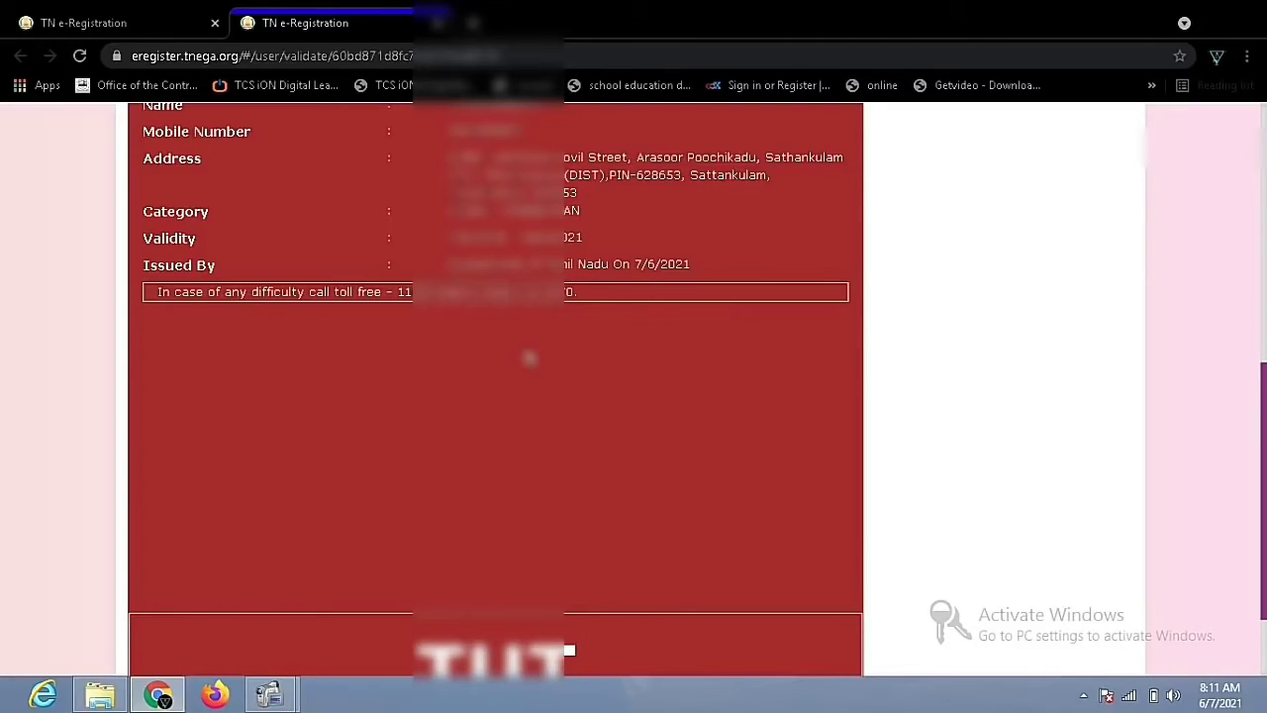
scroll(494, 396, "down", 2)
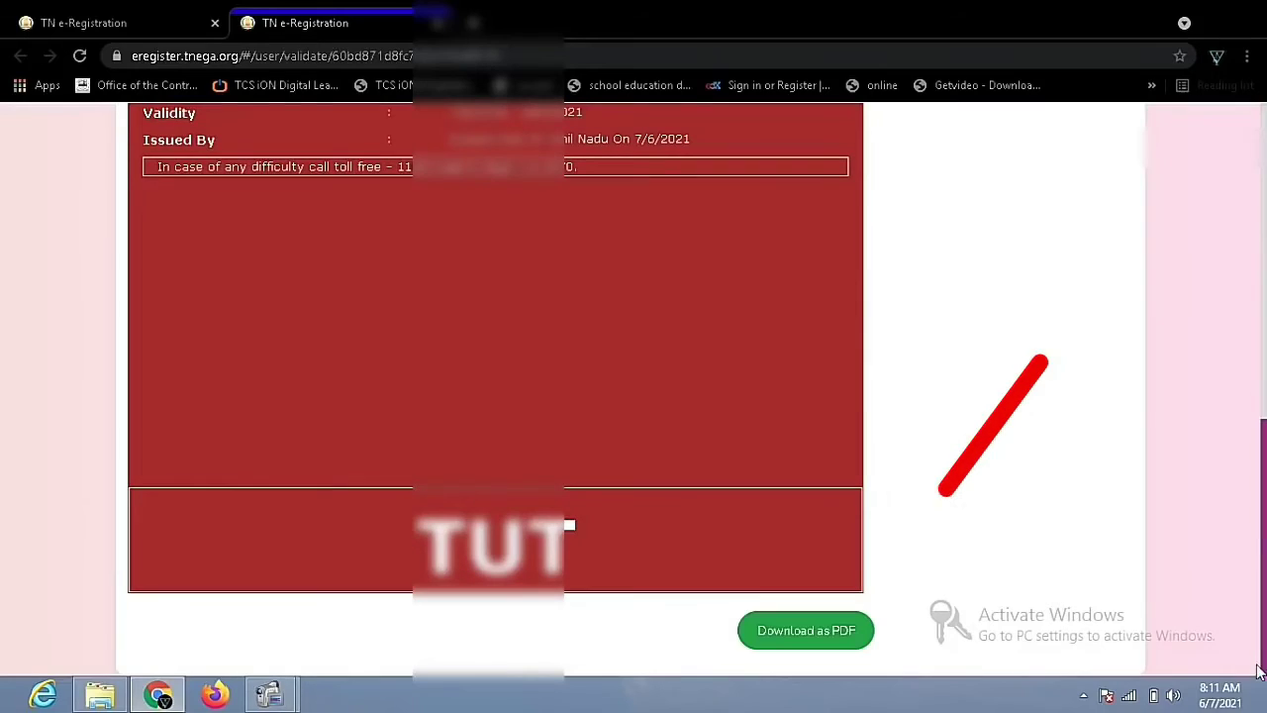
left_click(820, 631)
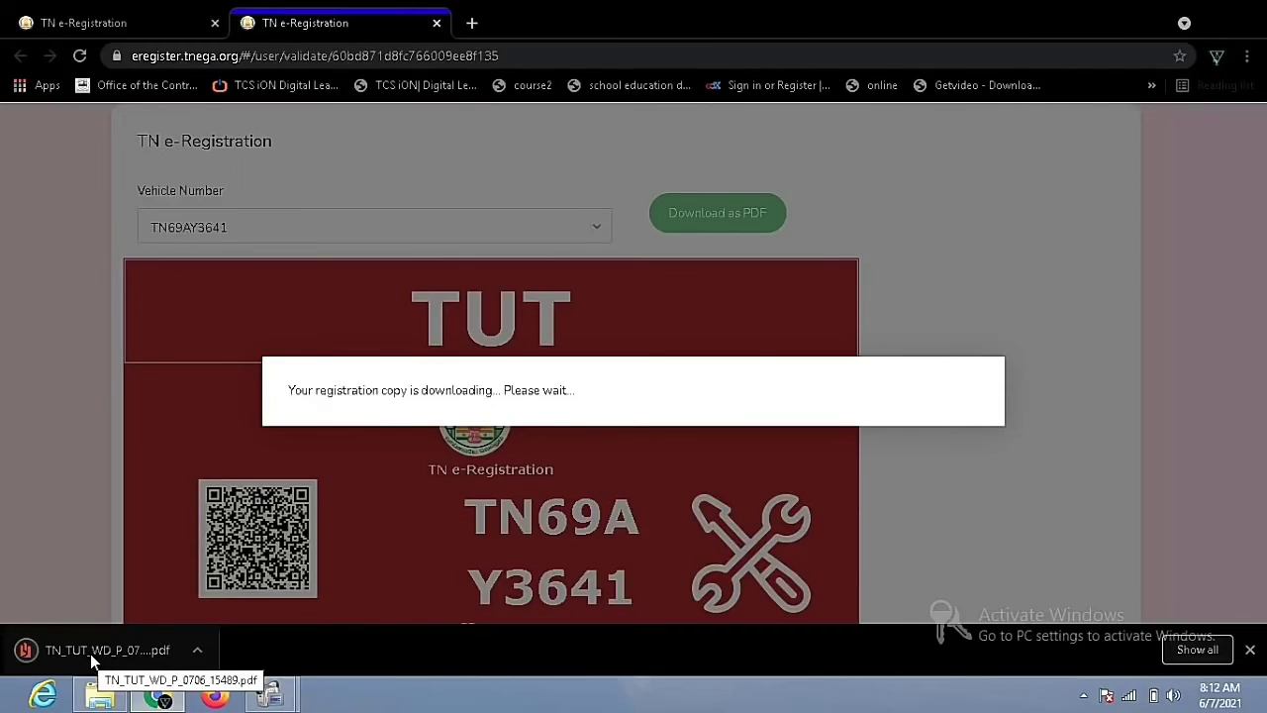
Open the downloaded TN_TUT registration pass PDF from the Downloads folder in File Explorer
left_click(99, 696)
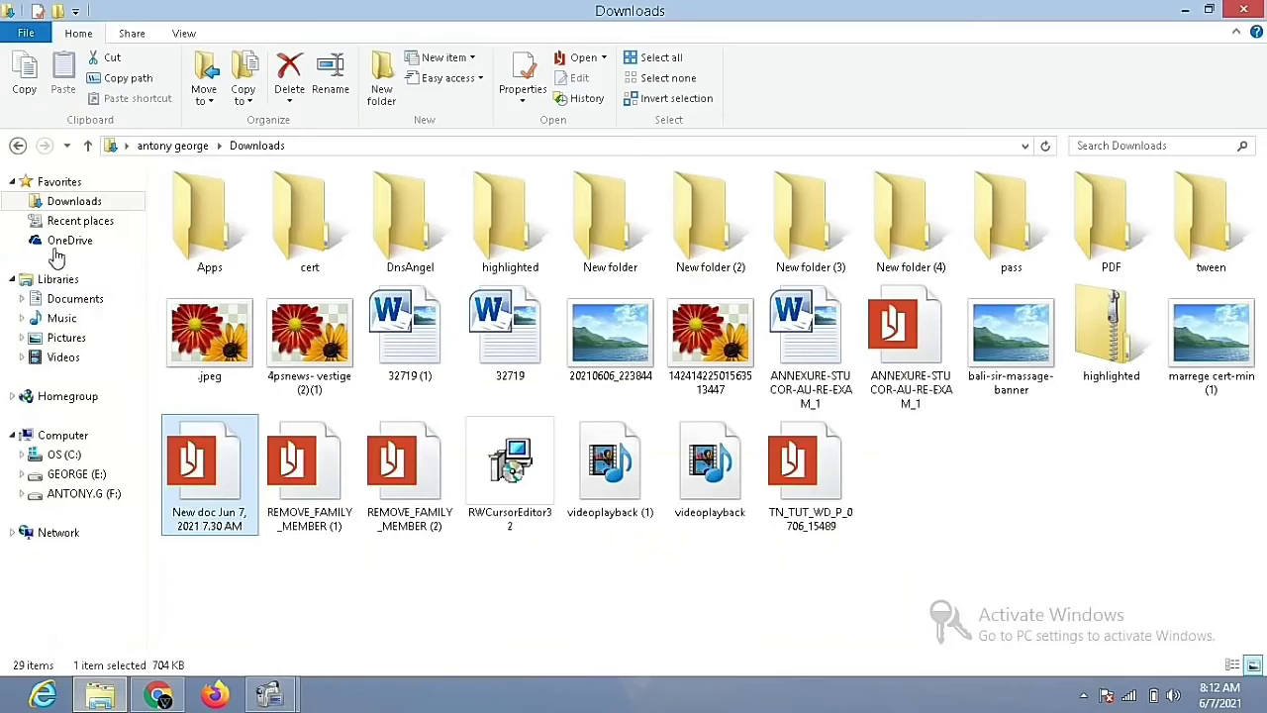
left_click(61, 202)
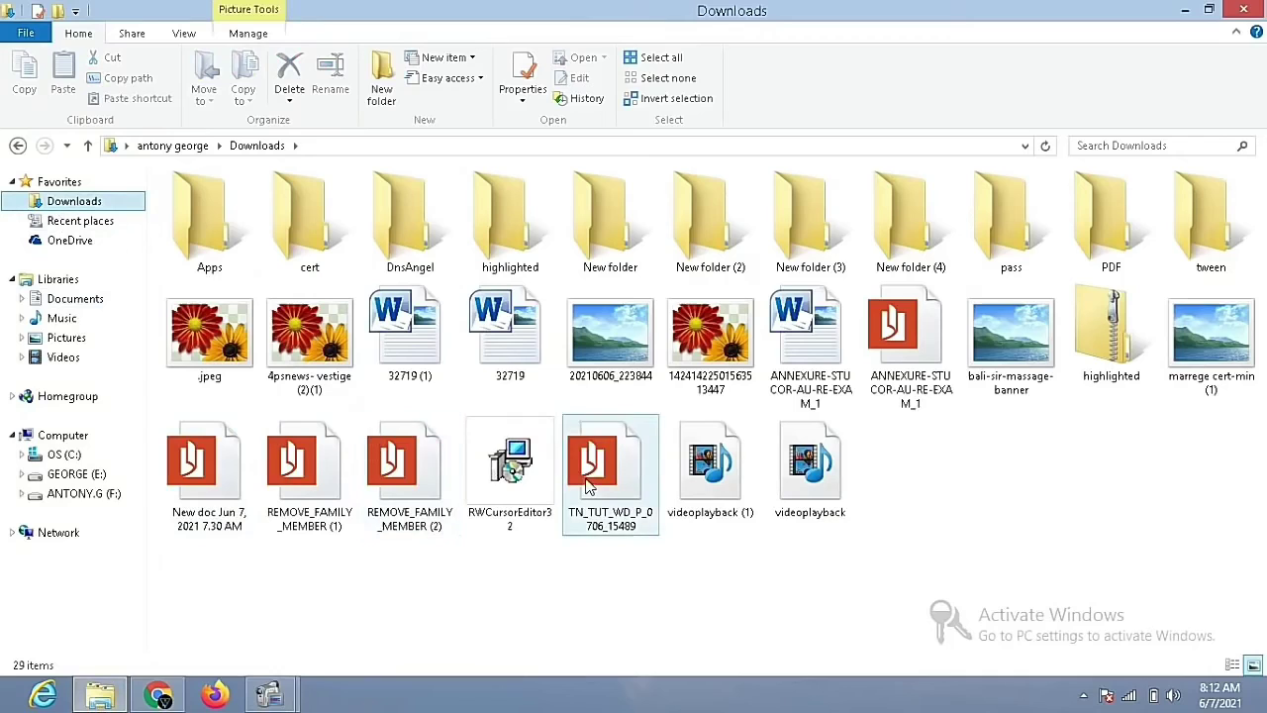
double_click(589, 485)
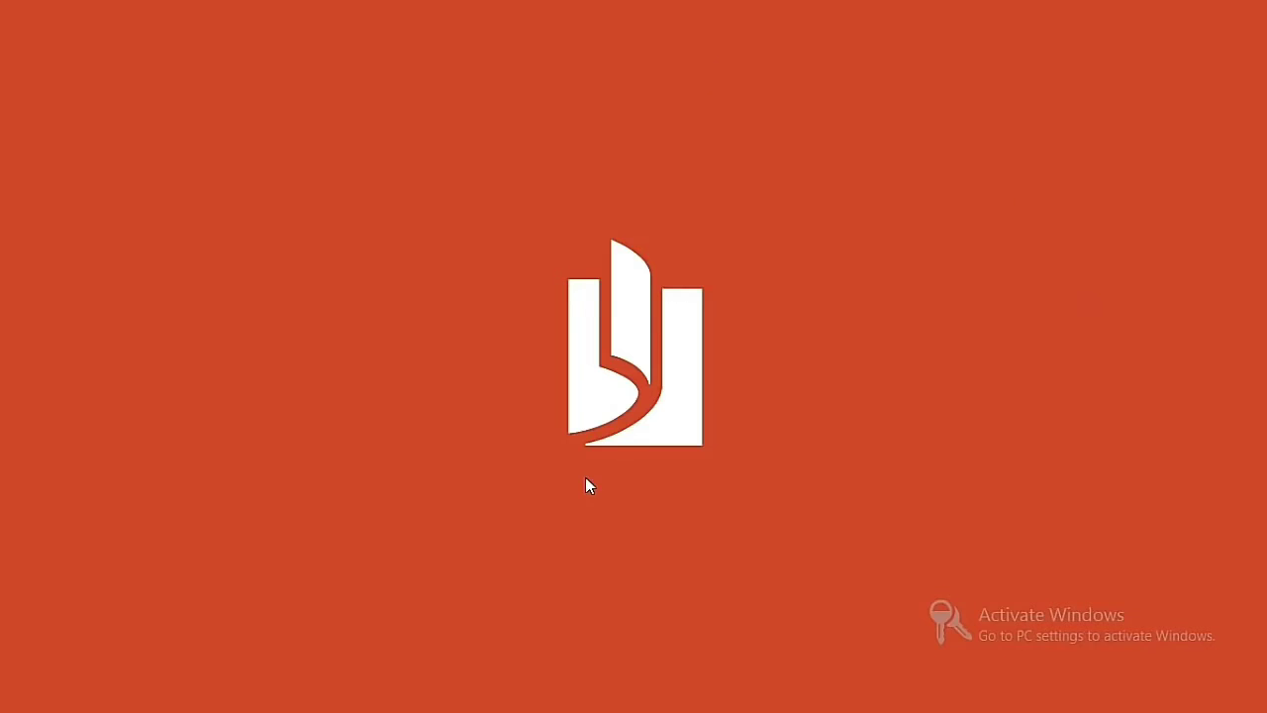